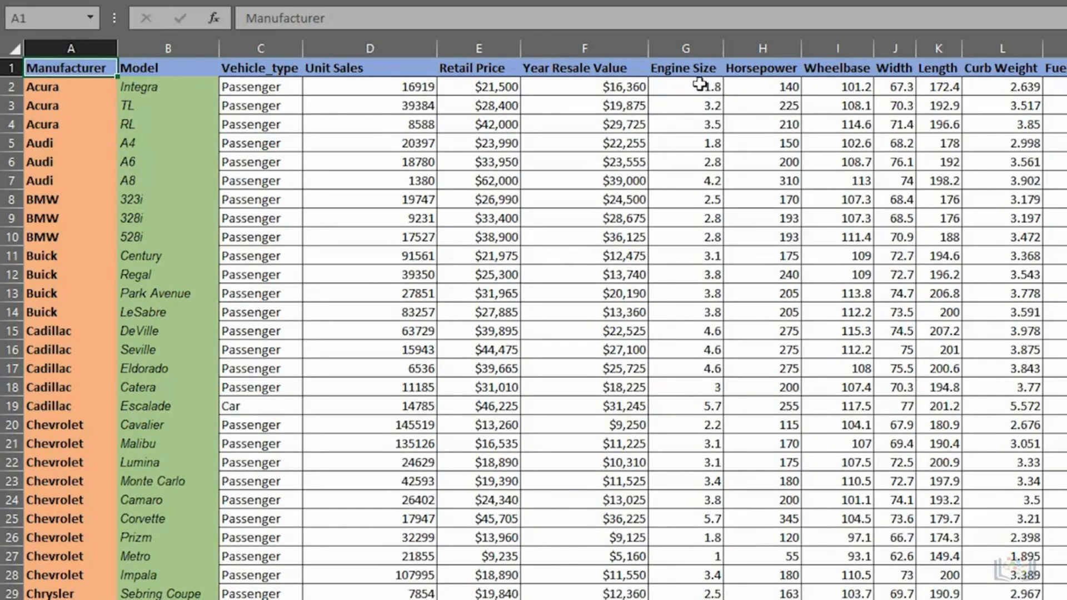
- Insert a new column before Engine Size and give it the header "Retention %"
{"action": "left_click", "coordinate": [673, 48]}
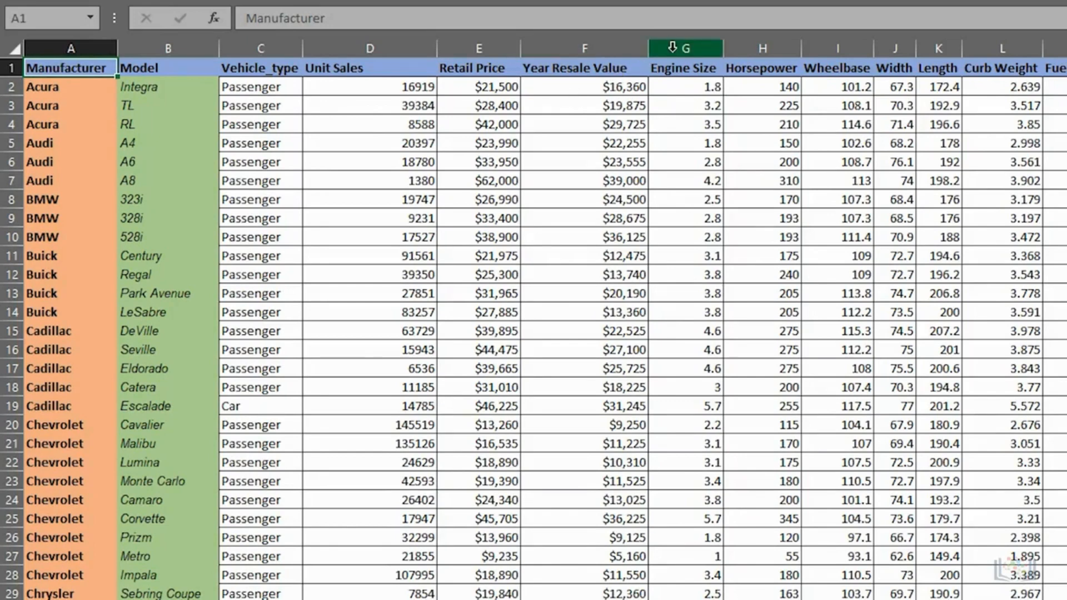
{"action": "right_click", "coordinate": [673, 47]}
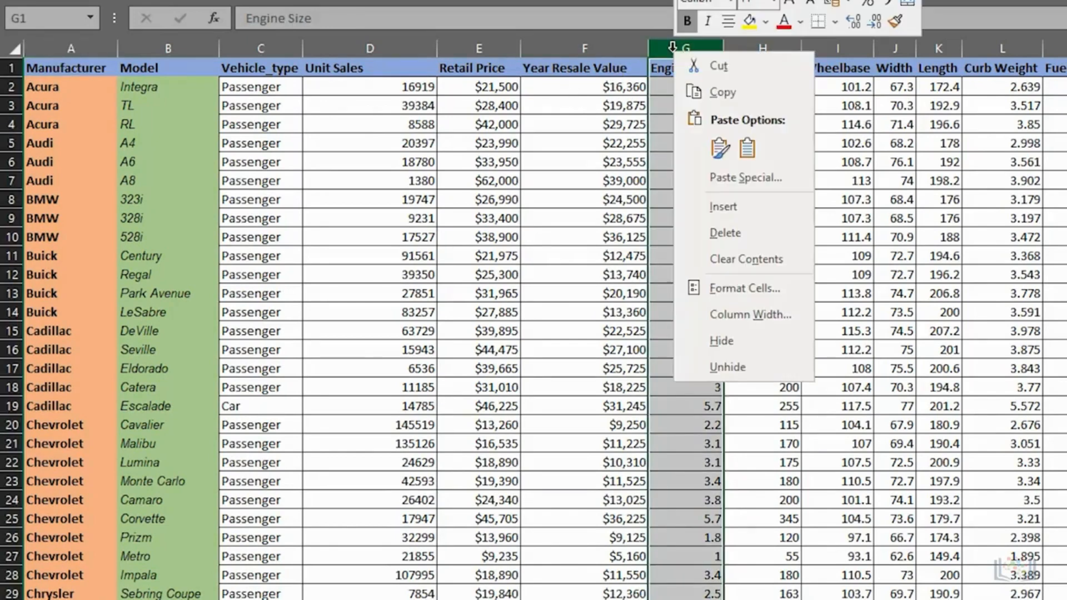
{"action": "left_click", "coordinate": [718, 195]}
{"action": "left_click", "coordinate": [689, 68]}
{"action": "type", "text": "Retention"}
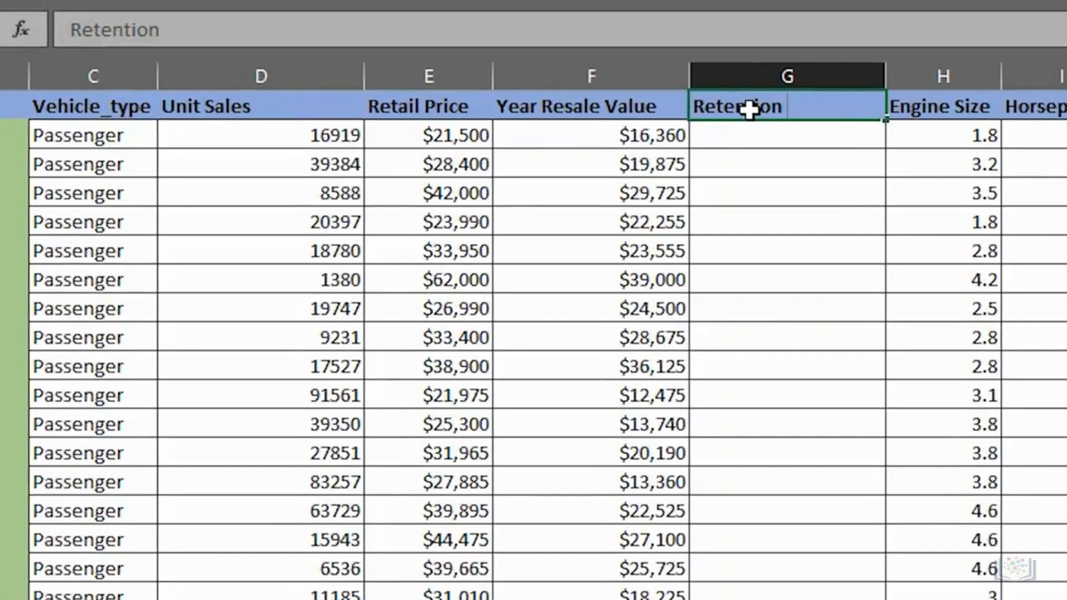
{"action": "type", "text": " %"}
- Enter the formula =SUM(F2/E2) in G2 to divide the resale value by the retail price
{"action": "left_click", "coordinate": [750, 135]}
{"action": "type", "text": "=SUM(F2"}
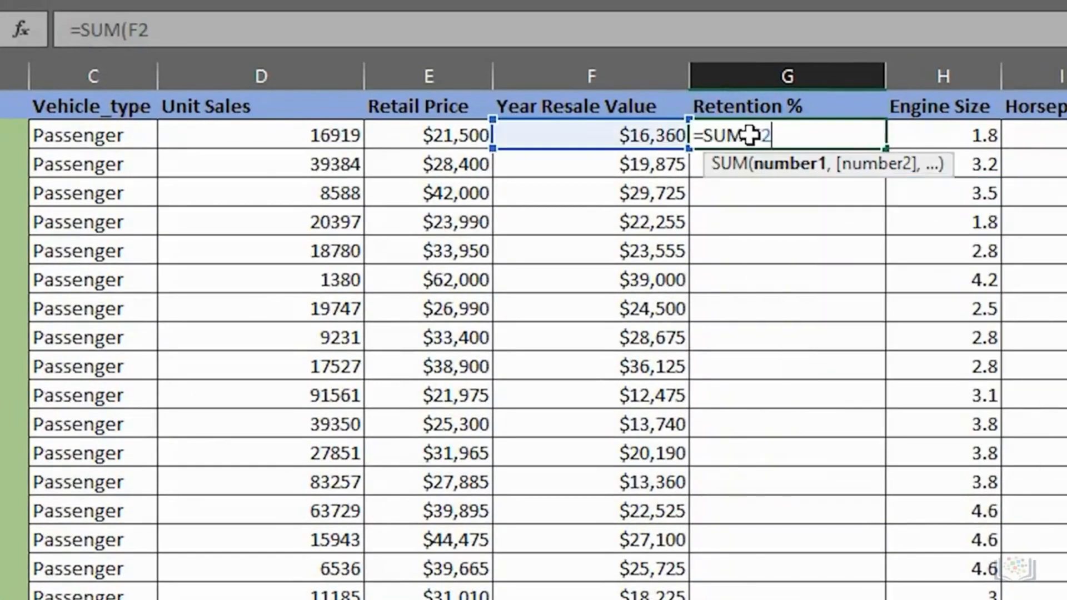
{"action": "type", "text": "/E2)"}
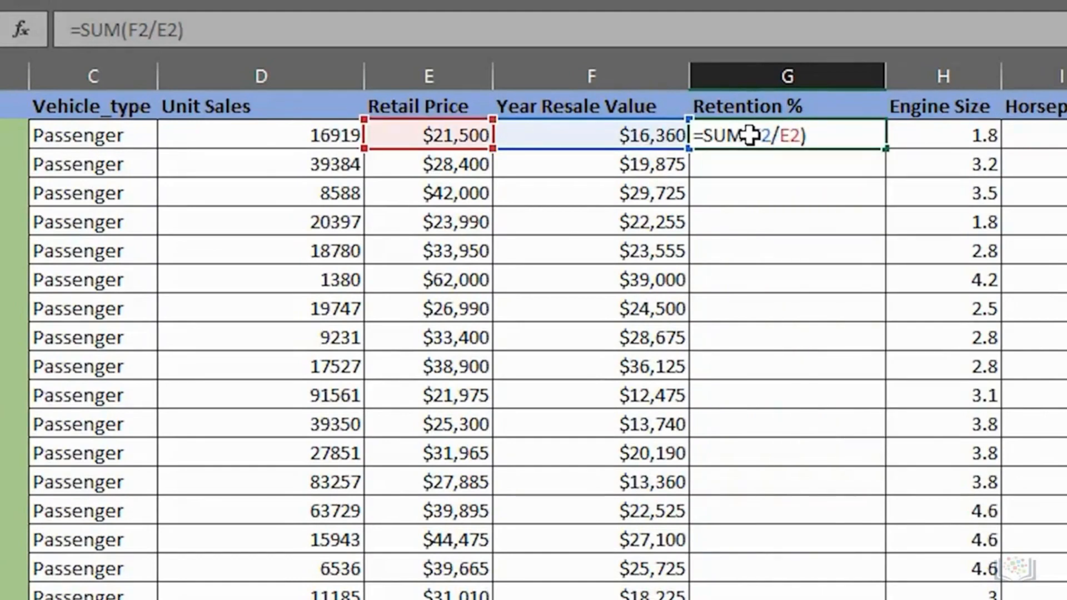
{"action": "key", "text": "ctrl+Return"}
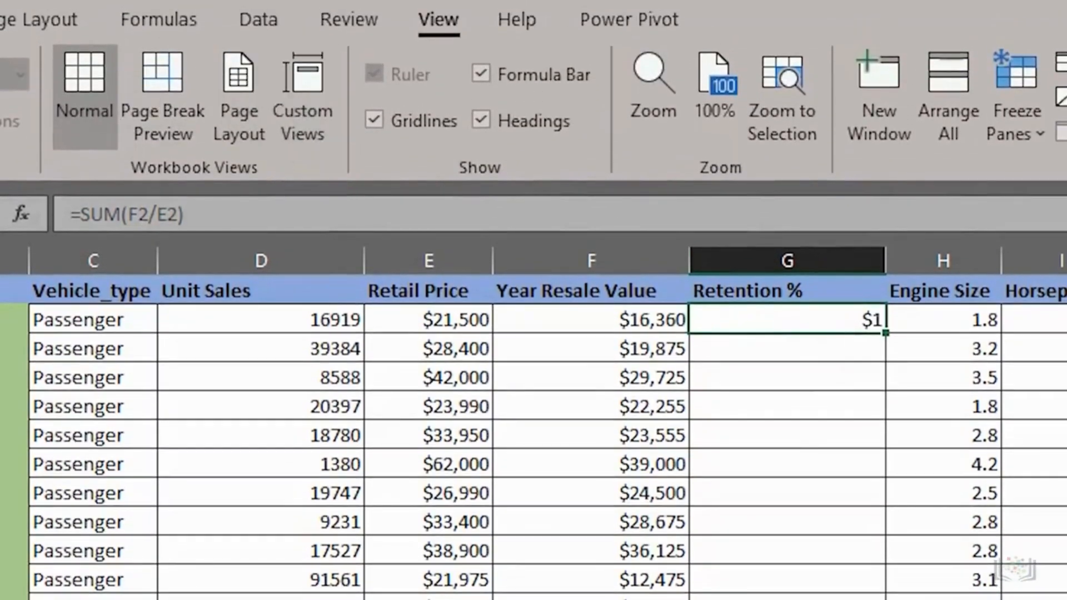
- Format G2 as a percentage, then fill the formula down the Retention % column and fit its width
{"action": "left_click", "coordinate": [732, 122]}
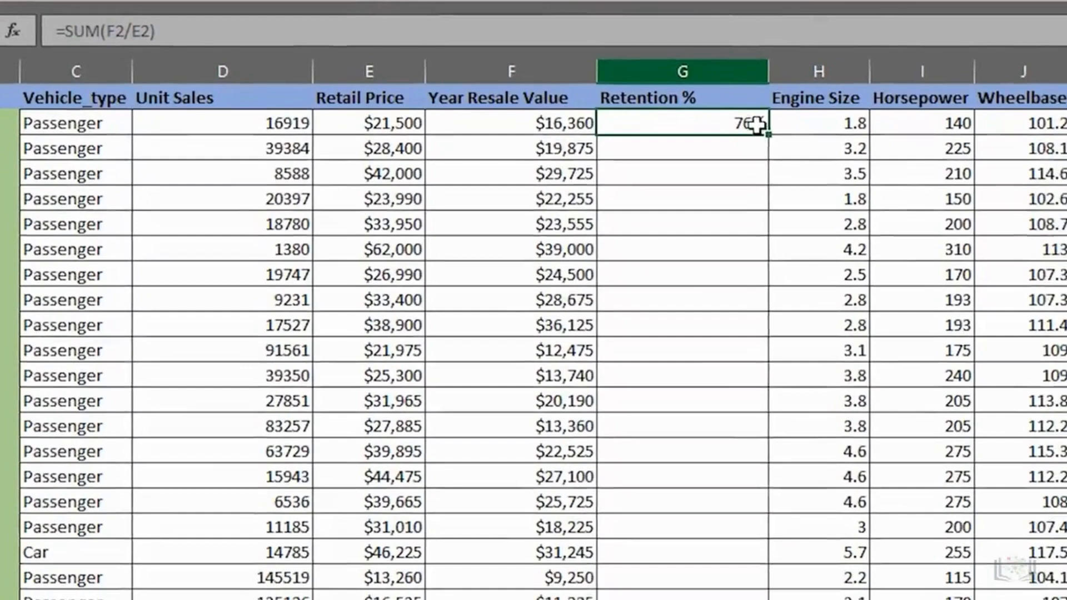
{"action": "double_click", "coordinate": [768, 134]}
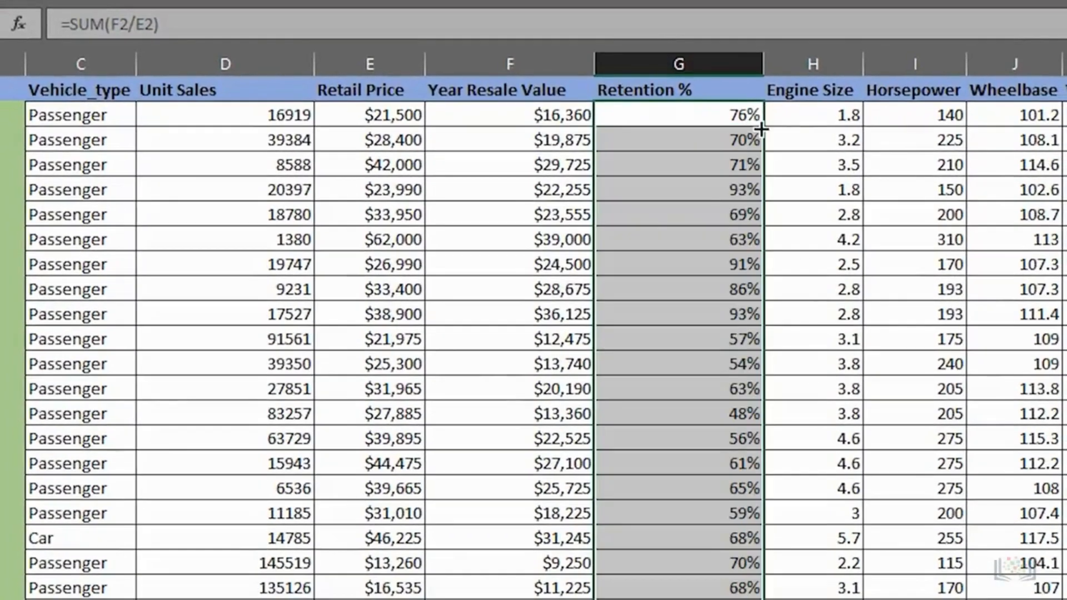
{"action": "double_click", "coordinate": [763, 58]}
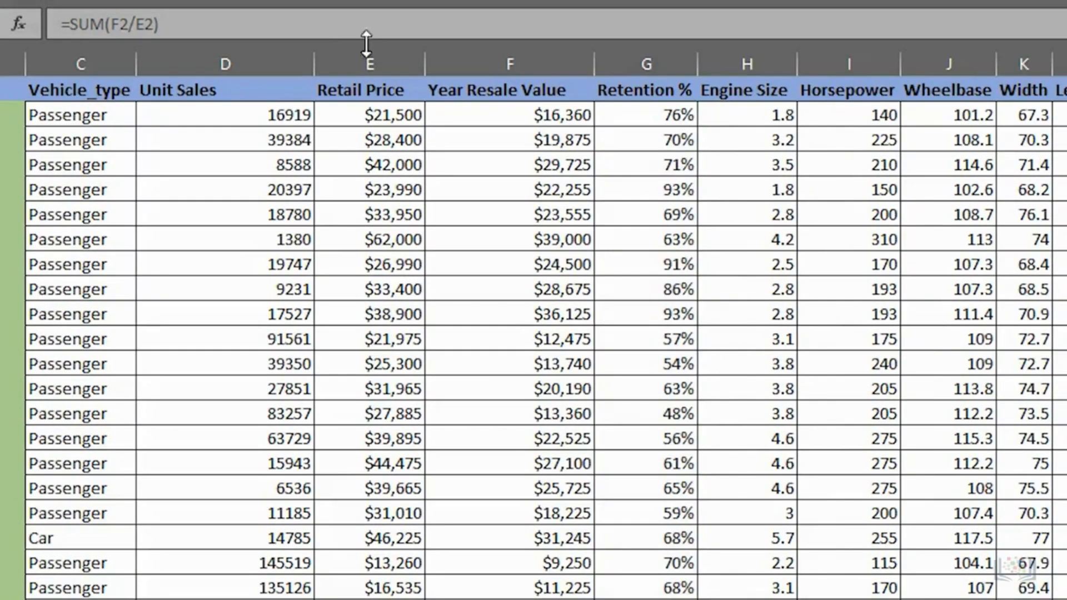
- Insert another column before Engine Size with the header "Retention Value" and fit its width to the header
{"action": "left_click", "coordinate": [746, 64]}
{"action": "right_click", "coordinate": [753, 65]}
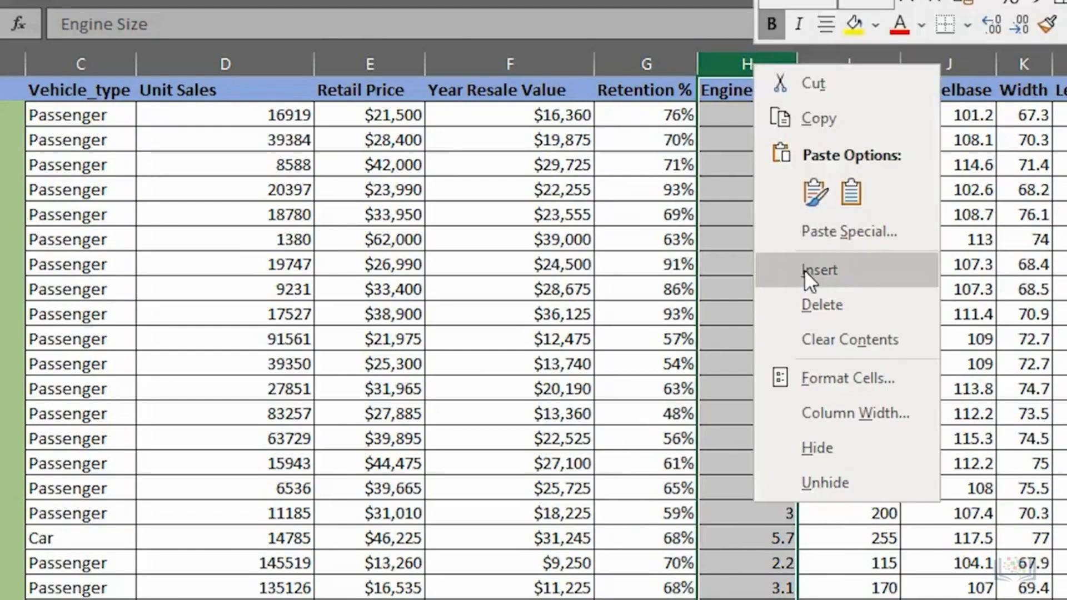
{"action": "left_click", "coordinate": [805, 270]}
{"action": "left_click", "coordinate": [739, 92]}
{"action": "type", "text": "Retention Value"}
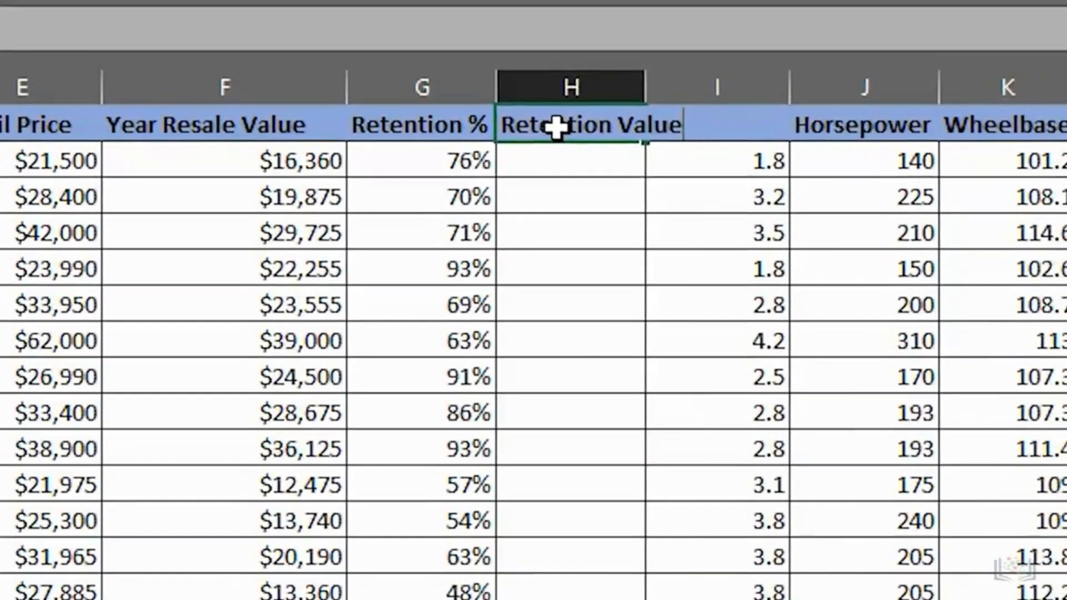
{"action": "key", "text": "Return"}
{"action": "double_click", "coordinate": [725, 61]}
- Enter =IF(G2>69%,"GOOD","POOR") in H2 and fill it down the Retention Value column
{"action": "type", "text": "=IF(G2>69%,\"GOOD\",\"POOR\")"}
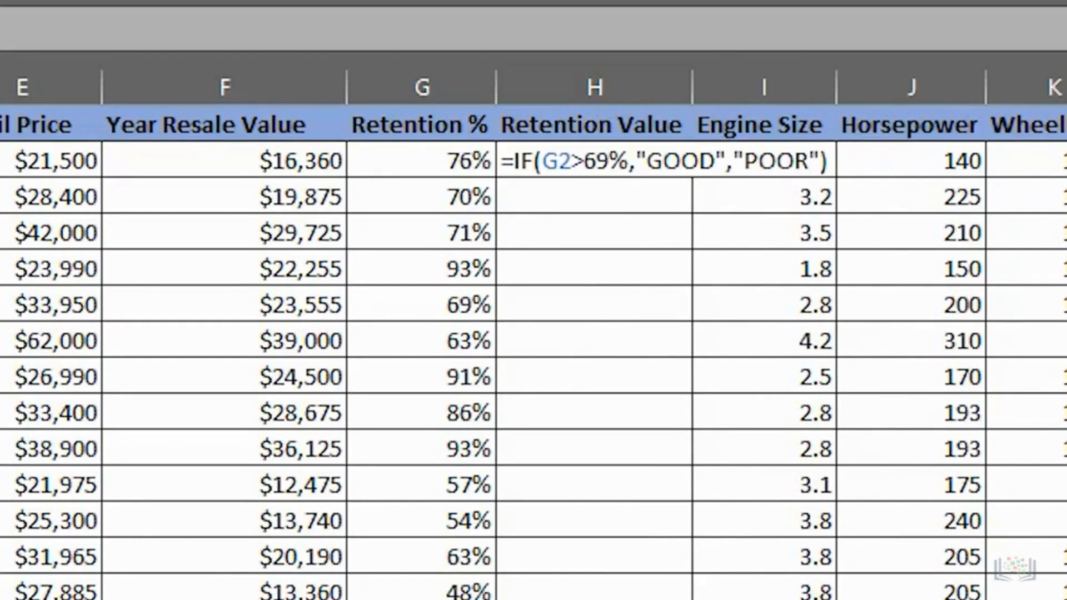
{"action": "key", "text": "Return"}
{"action": "key", "text": "F2"}
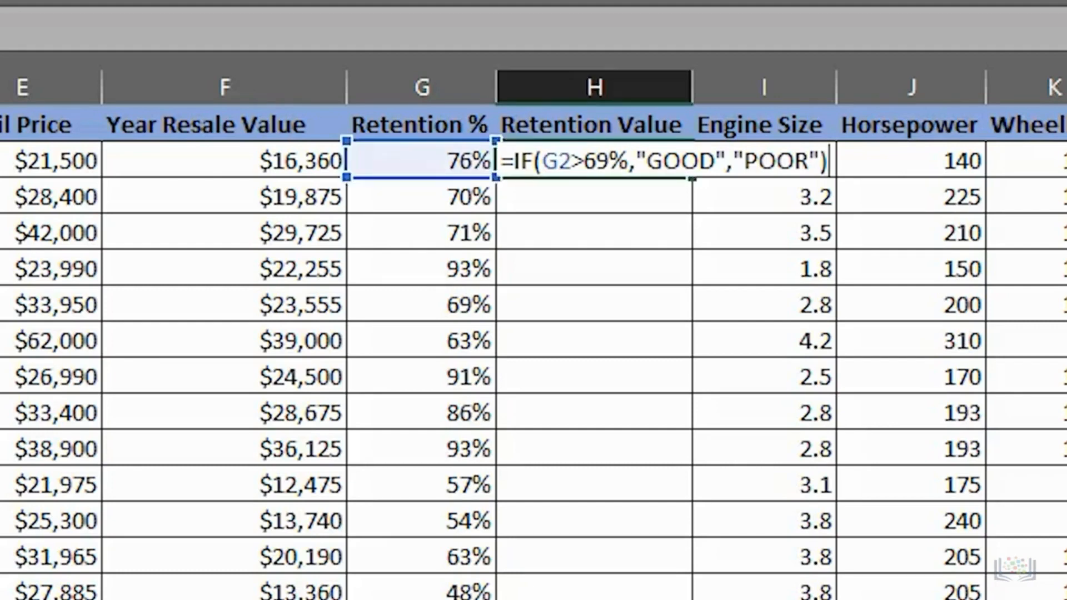
{"action": "key", "text": "Return"}
{"action": "key", "text": "Up"}
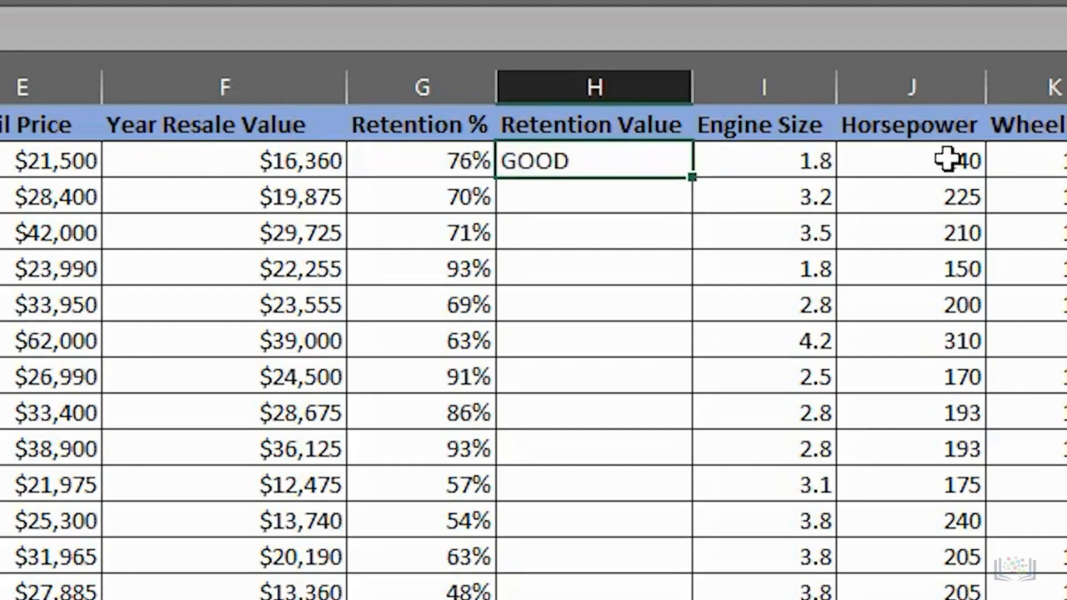
{"action": "double_click", "coordinate": [692, 178]}
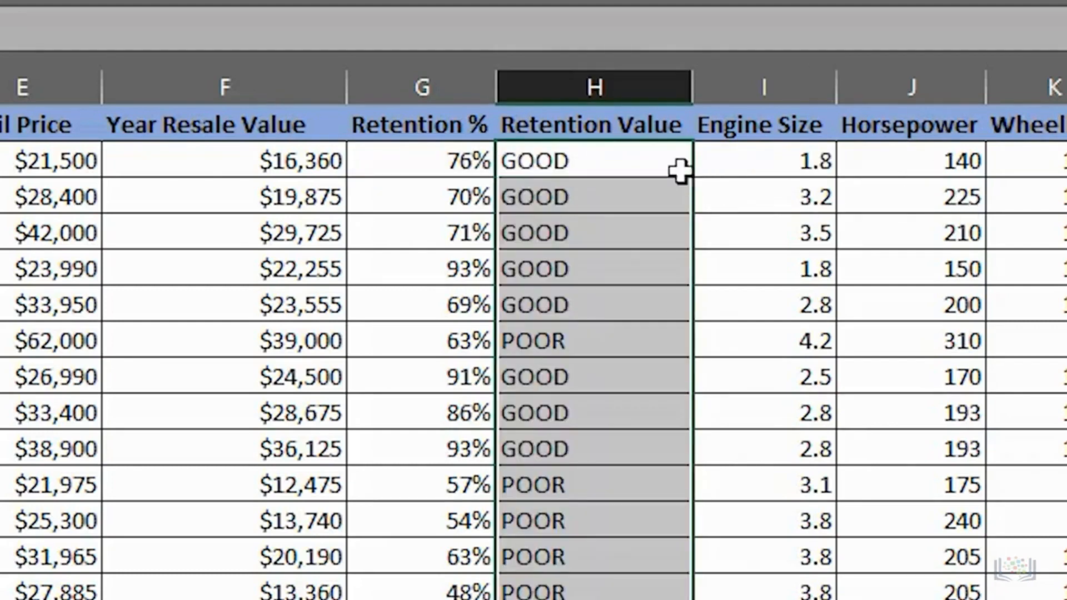
- Start a new conditional formatting rule on H2 for cells with specific text containing GOOD
{"action": "left_click", "coordinate": [568, 160]}
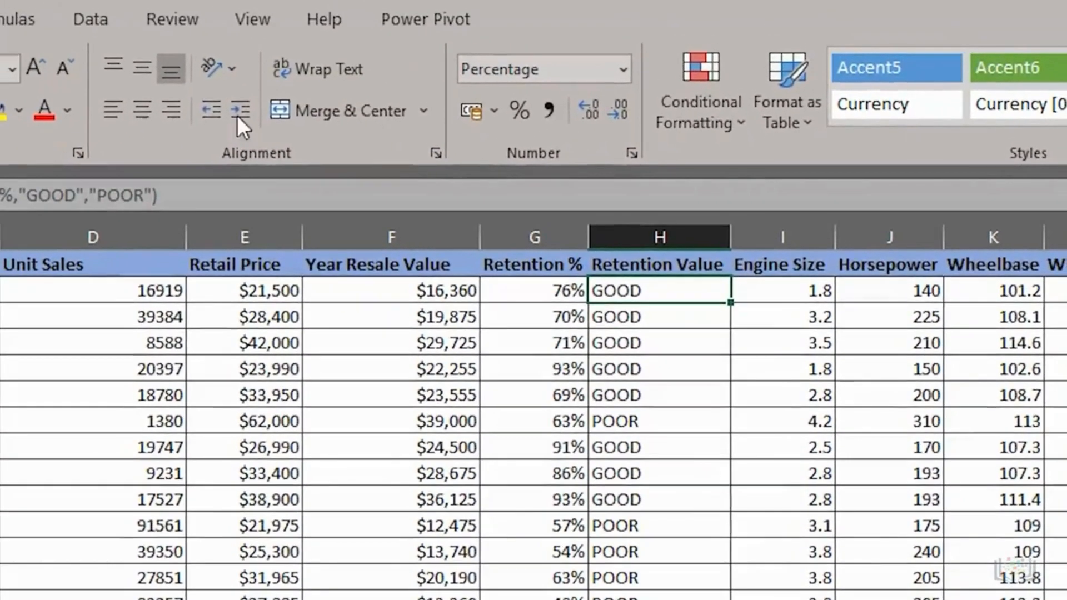
{"action": "left_click", "coordinate": [695, 115]}
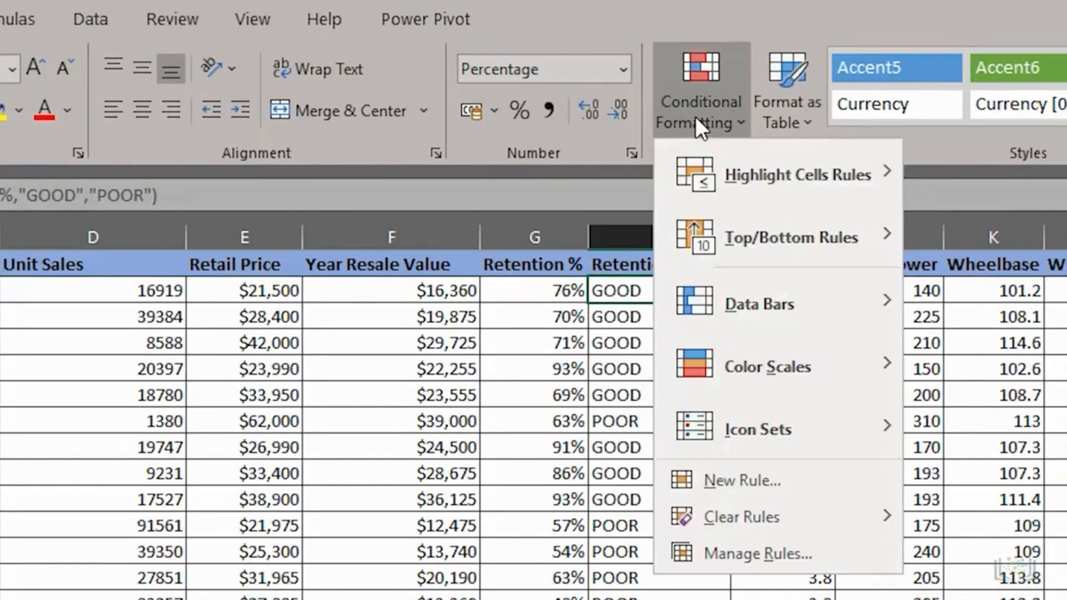
{"action": "left_click", "coordinate": [749, 480]}
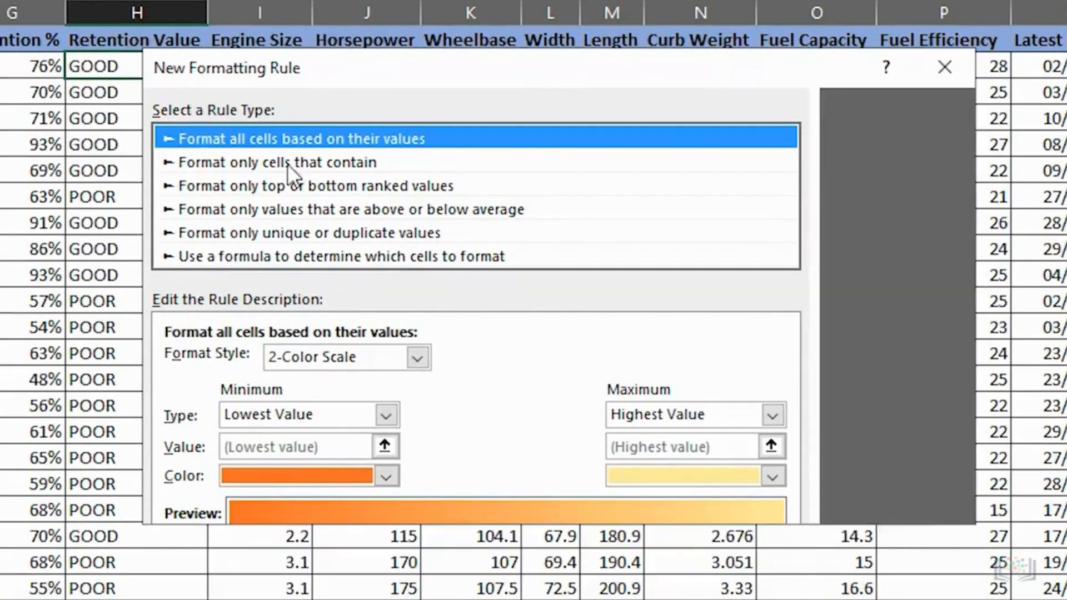
{"action": "left_click", "coordinate": [287, 164]}
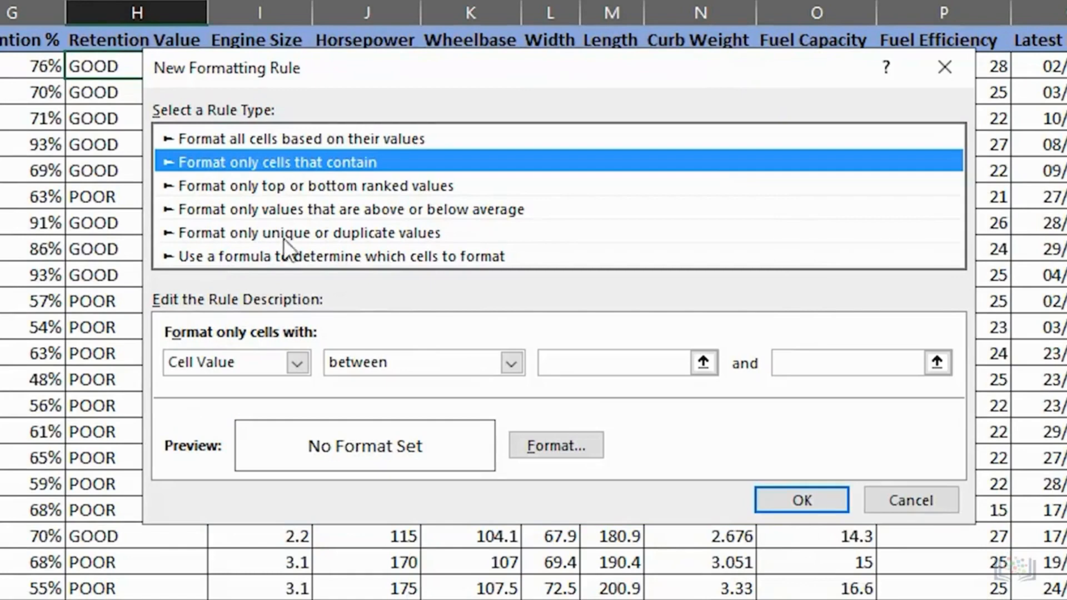
{"action": "left_click", "coordinate": [296, 363]}
{"action": "left_click", "coordinate": [234, 405]}
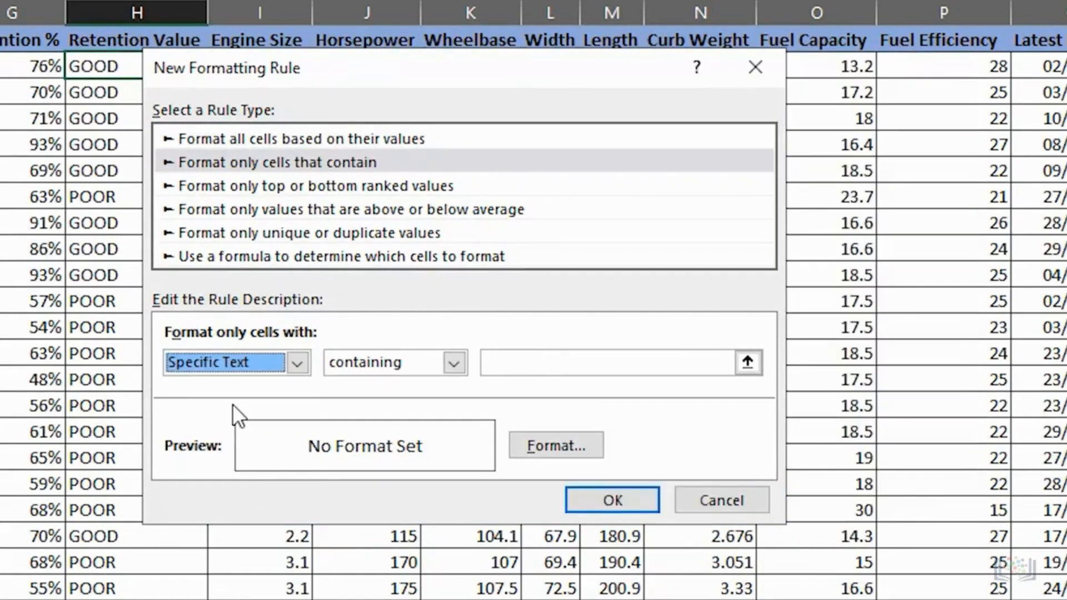
{"action": "left_click", "coordinate": [539, 367]}
{"action": "type", "text": "GOOD"}
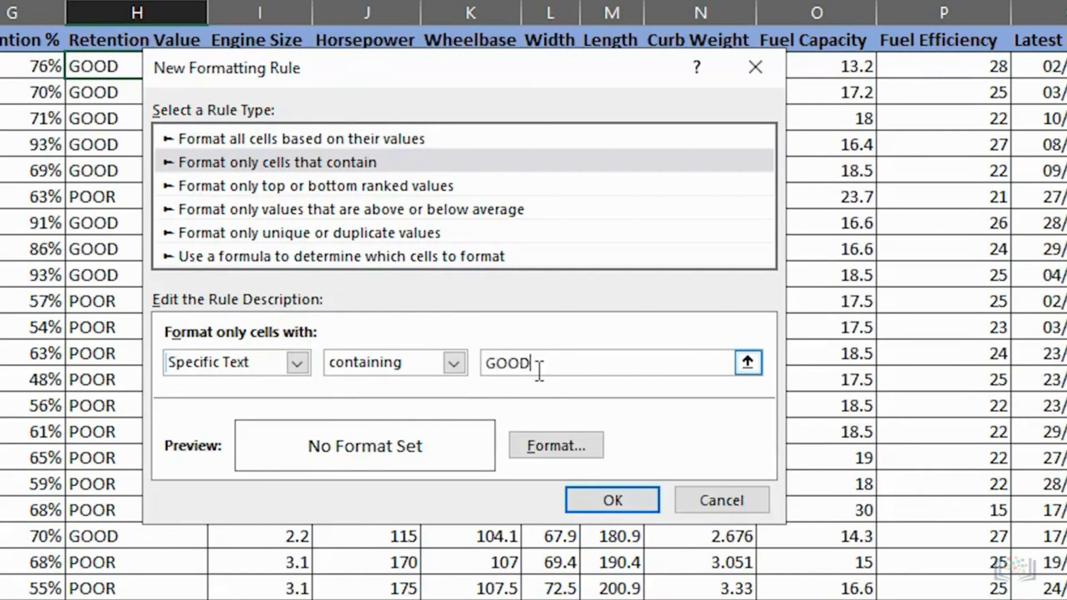
- Give the GOOD rule a dark green font and light green fill, and apply it down the Retention Value column
{"action": "left_click", "coordinate": [539, 447]}
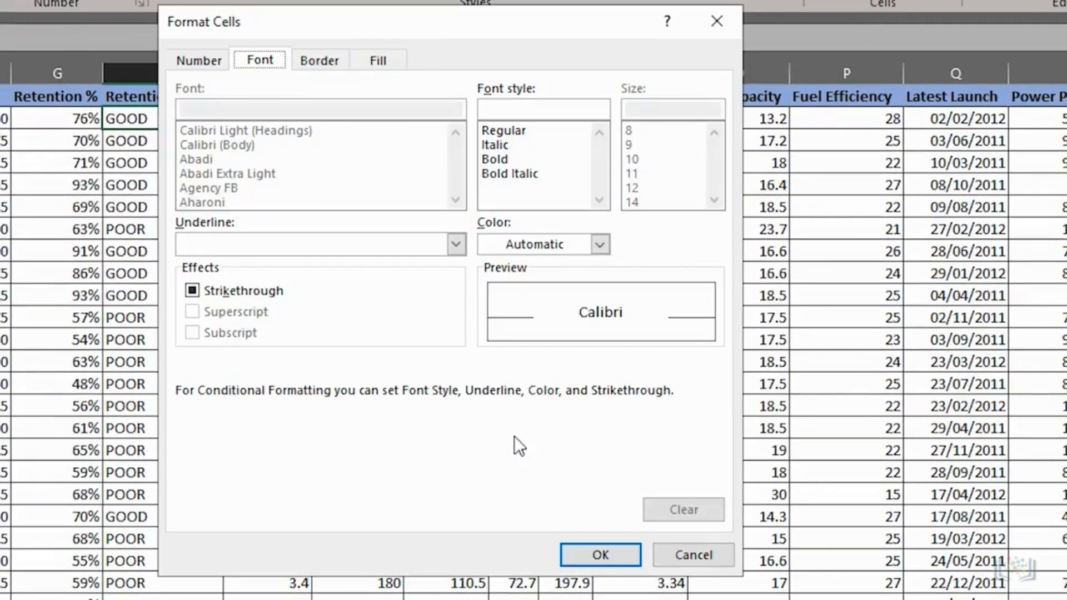
{"action": "left_click", "coordinate": [595, 245]}
{"action": "left_click", "coordinate": [659, 424]}
{"action": "left_click", "coordinate": [378, 61]}
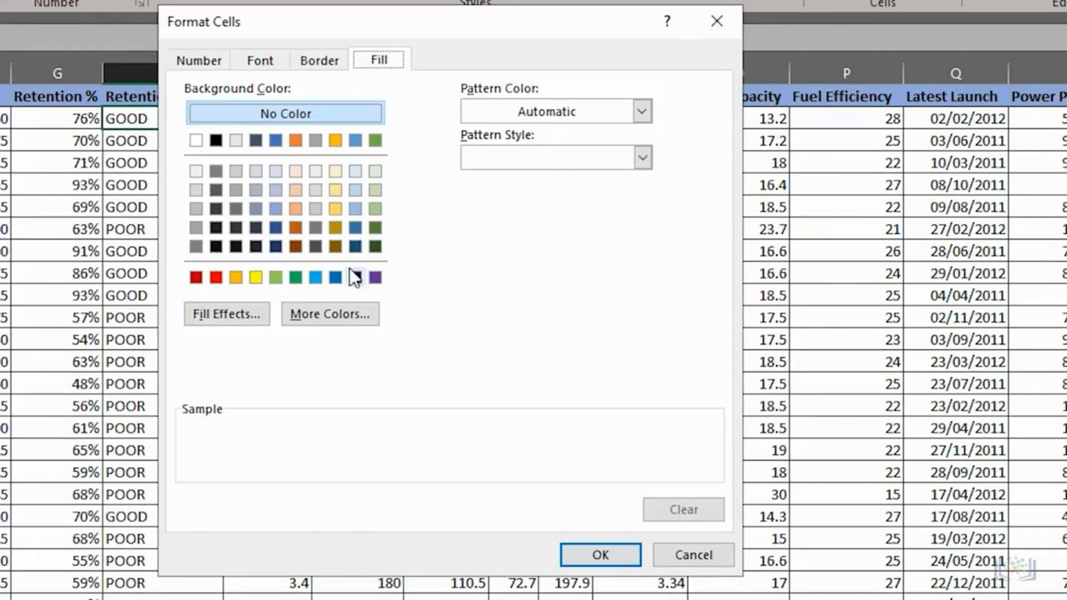
{"action": "left_click", "coordinate": [375, 190]}
{"action": "left_click", "coordinate": [574, 549]}
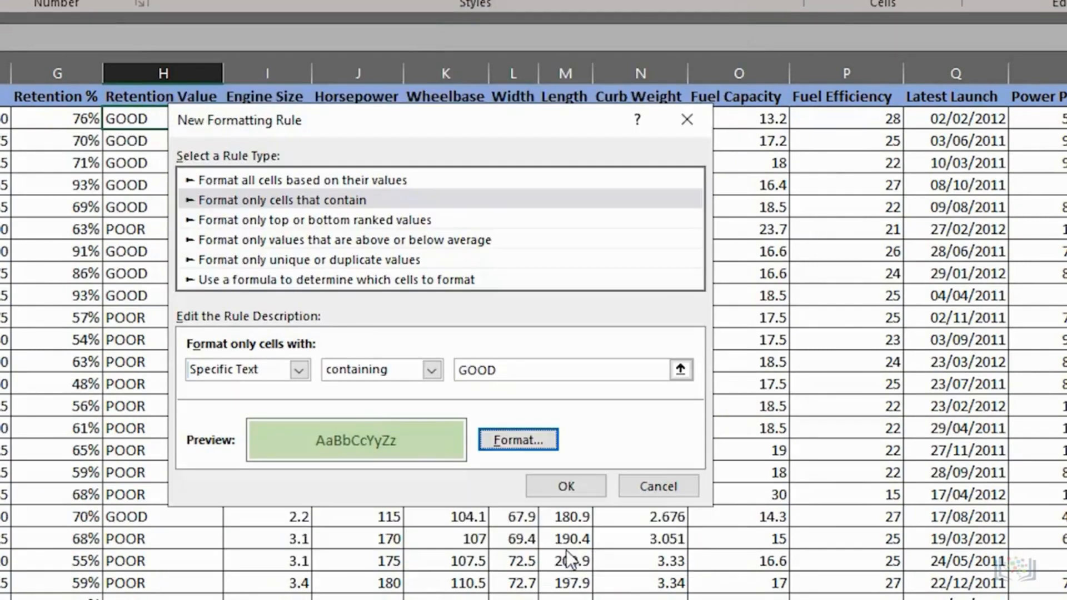
{"action": "left_click", "coordinate": [564, 485]}
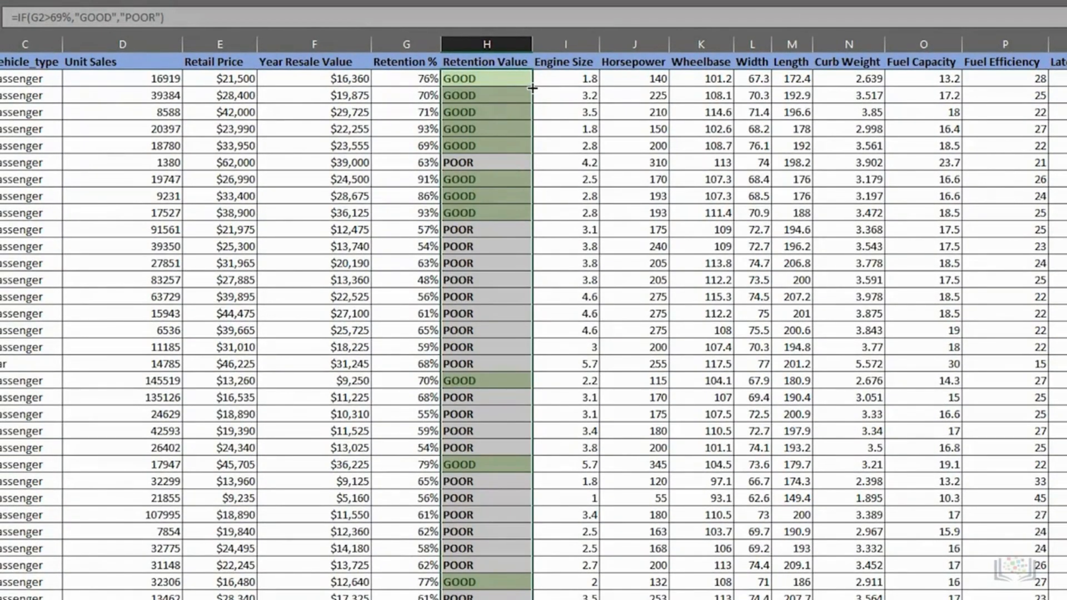
- Add a second conditional formatting rule from H2's rules manager for cells with specific text containing POOR
{"action": "left_click", "coordinate": [476, 79]}
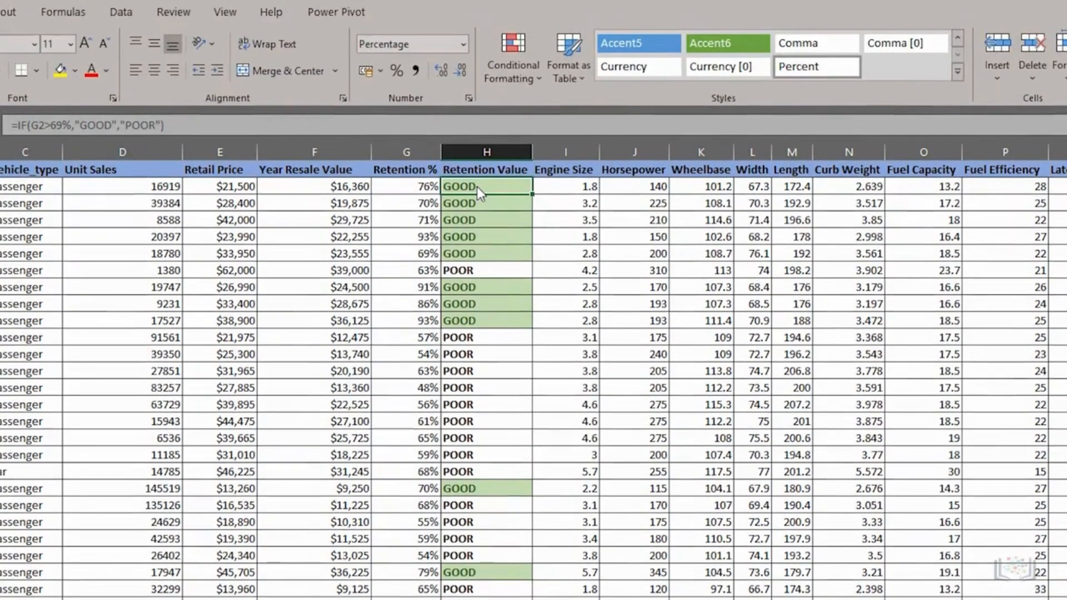
{"action": "left_click", "coordinate": [511, 71]}
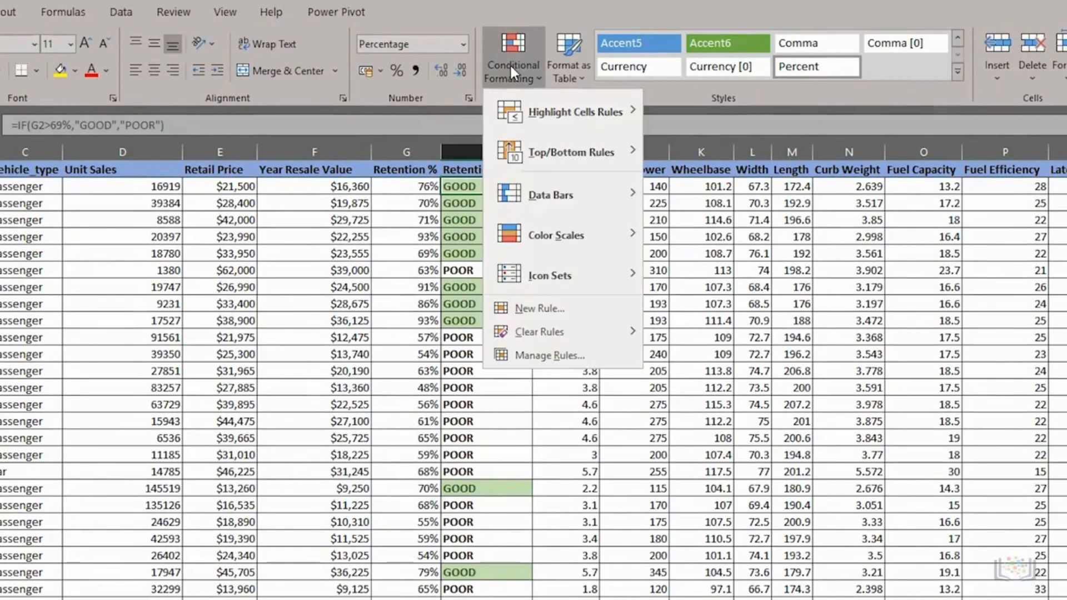
{"action": "left_click", "coordinate": [537, 354]}
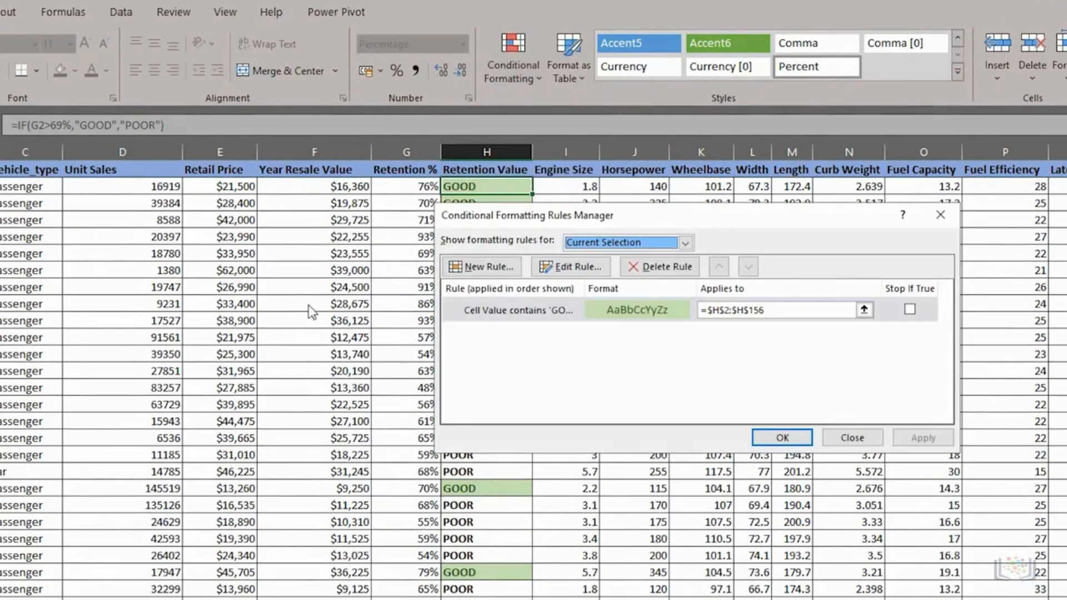
{"action": "key", "text": "Return"}
{"action": "left_click", "coordinate": [556, 230]}
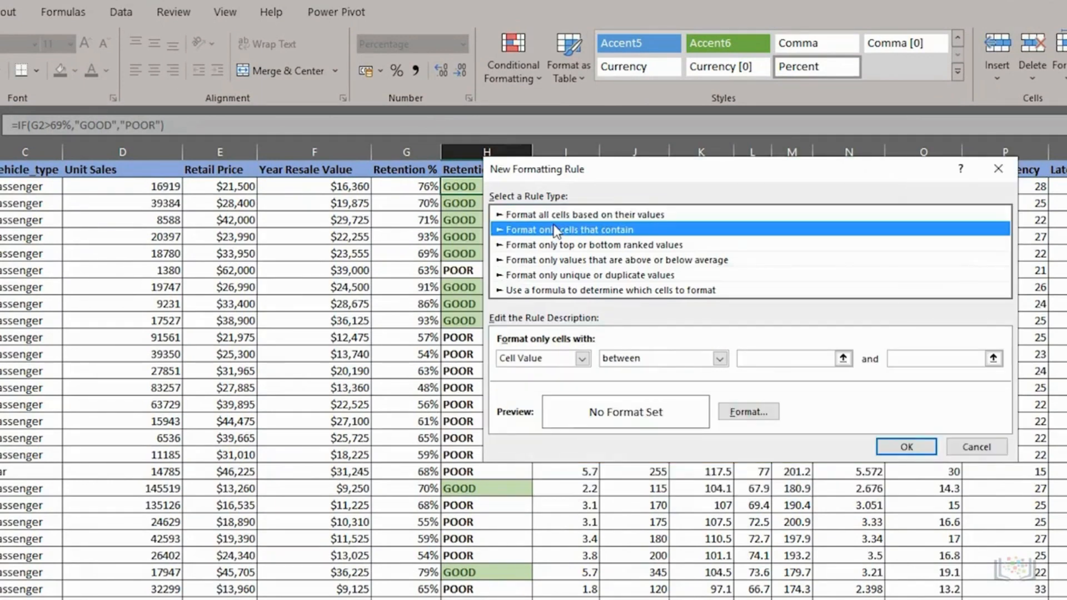
{"action": "left_click", "coordinate": [581, 358]}
{"action": "left_click", "coordinate": [528, 384]}
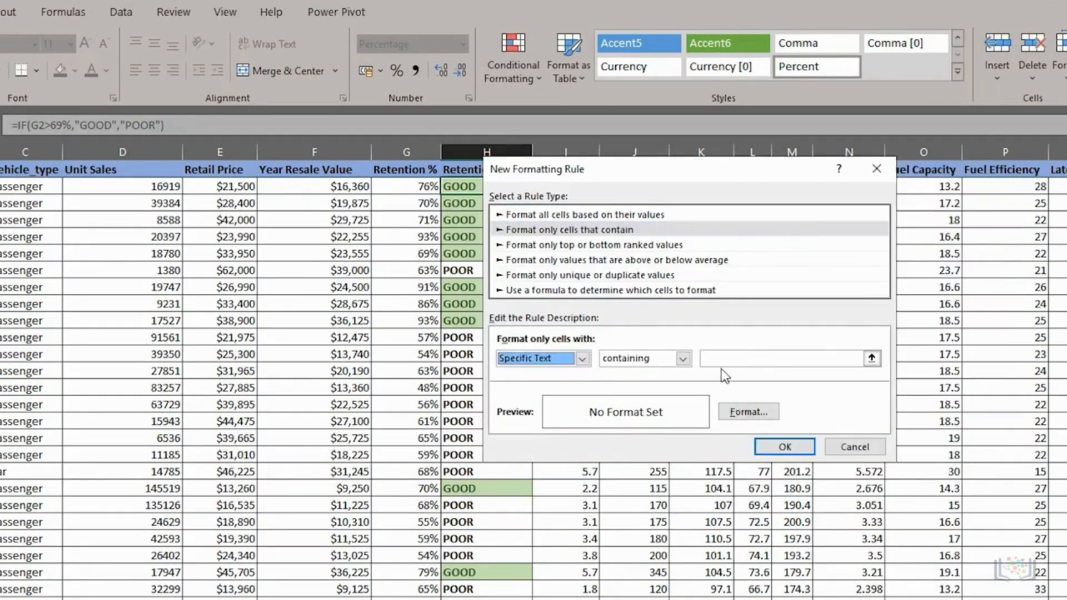
{"action": "left_click", "coordinate": [722, 361]}
{"action": "type", "text": "POOR"}
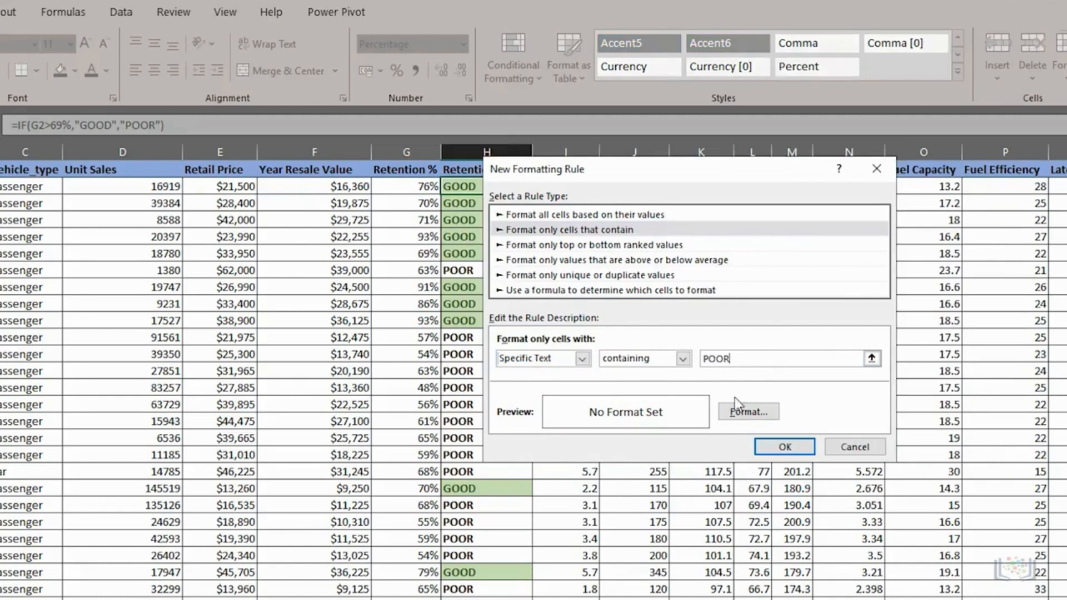
- Set the POOR rule's font format to bold with the standard red colour
{"action": "left_click", "coordinate": [741, 413]}
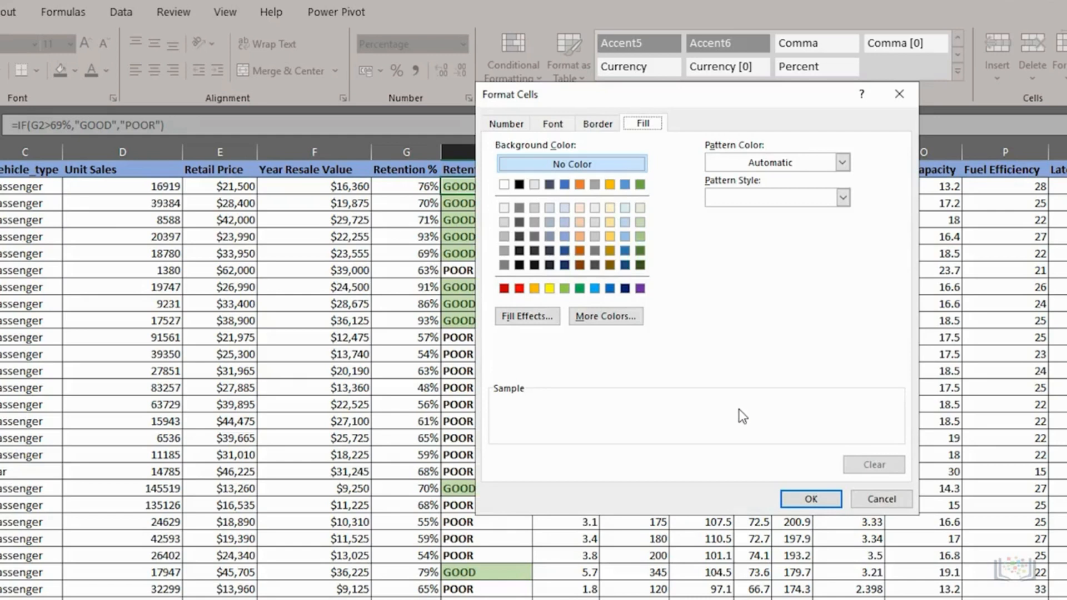
{"action": "left_click", "coordinate": [553, 124]}
{"action": "left_click", "coordinate": [730, 199]}
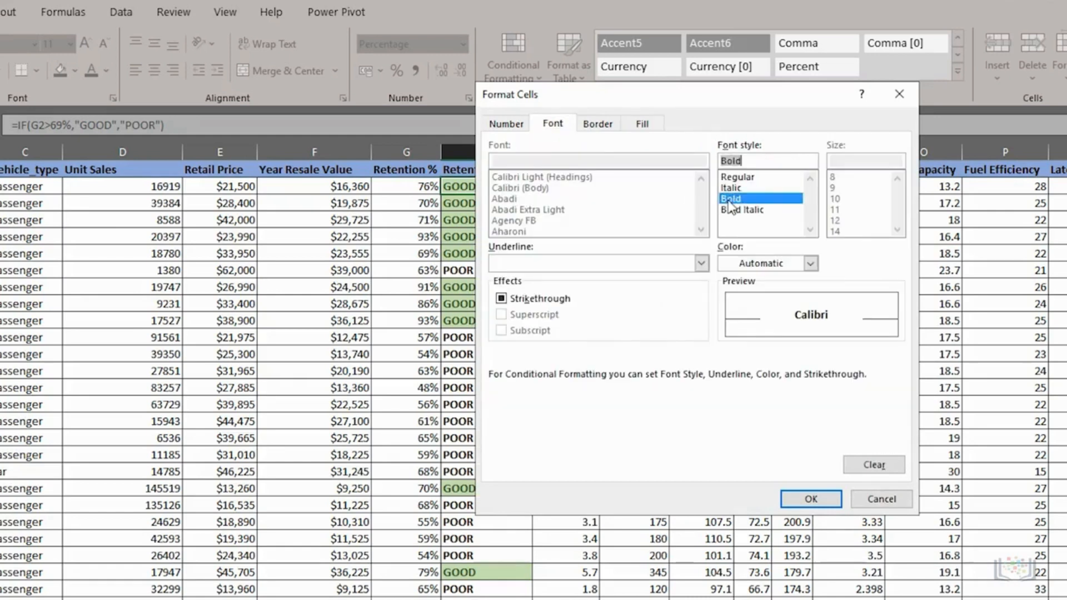
{"action": "left_click", "coordinate": [744, 264]}
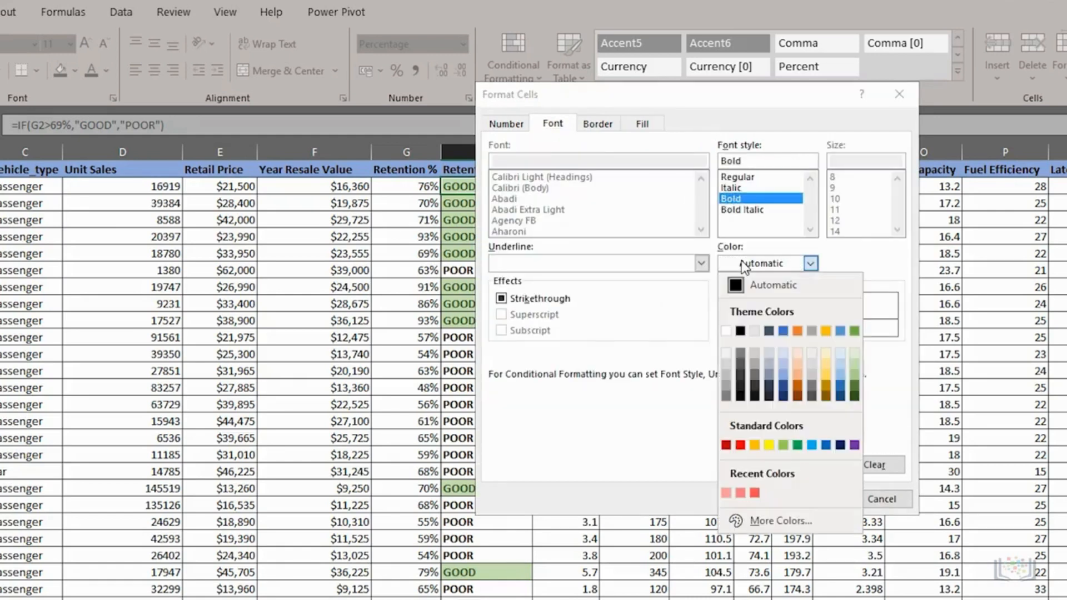
{"action": "left_click", "coordinate": [740, 444]}
- Give the POOR rule a light red fill picked from the extended colour palette and accept the cell format
{"action": "left_click", "coordinate": [645, 128]}
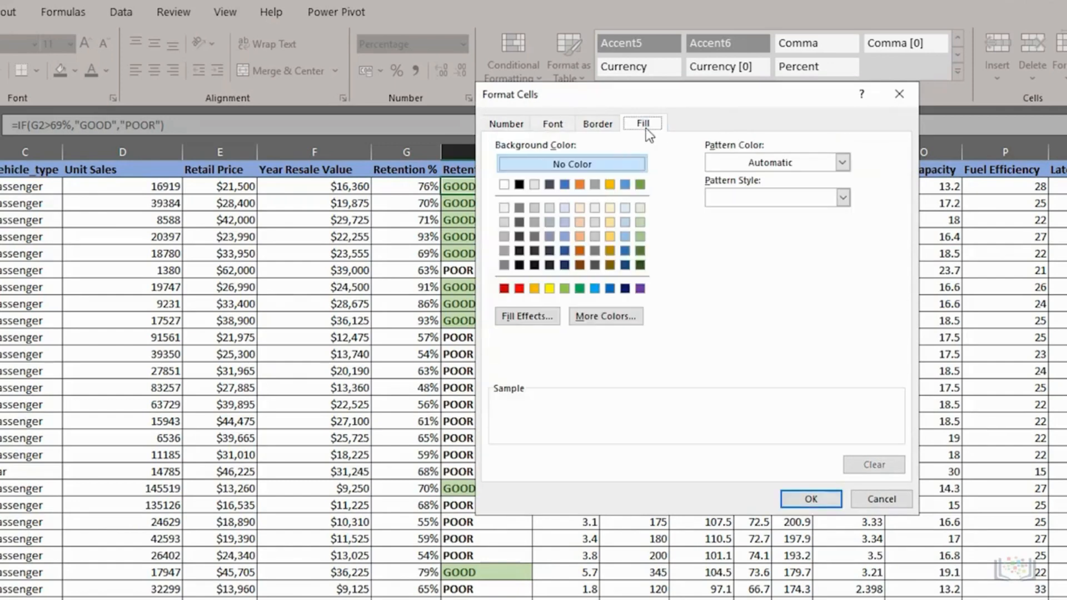
{"action": "left_click", "coordinate": [606, 316]}
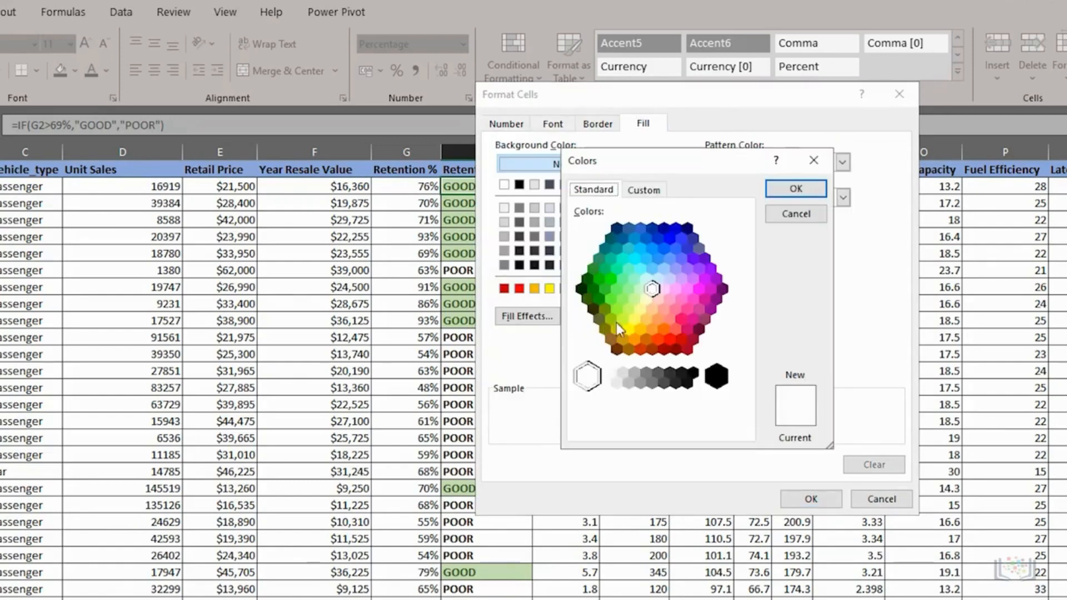
{"action": "left_click", "coordinate": [664, 303]}
{"action": "left_click", "coordinate": [783, 191]}
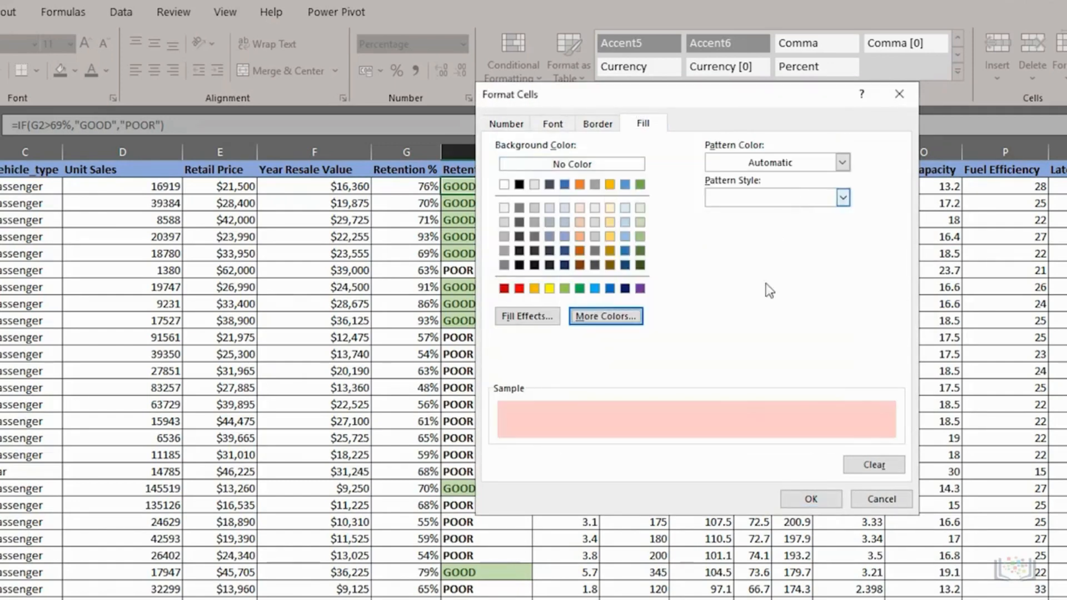
{"action": "left_click", "coordinate": [810, 498]}
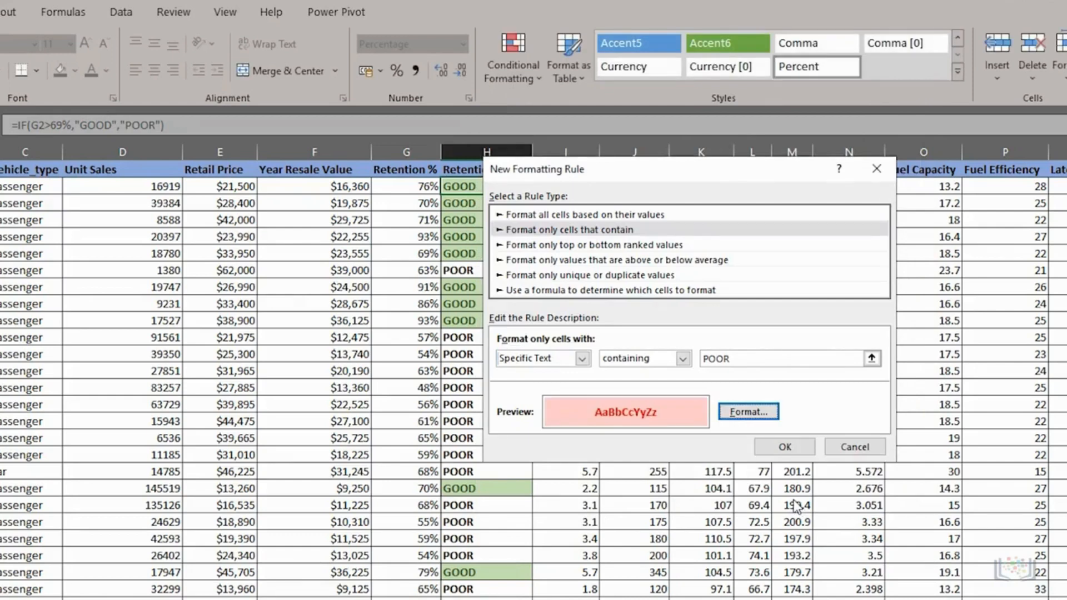
- Save the POOR rule and fill H2 down the Retention Value column to apply it to every rating
{"action": "left_click", "coordinate": [768, 451]}
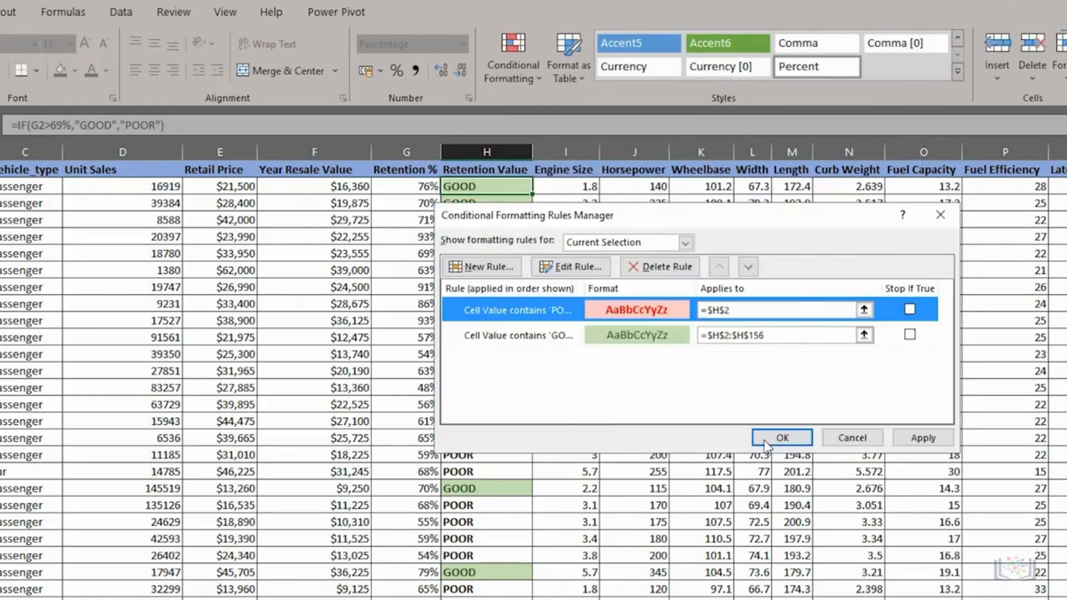
{"action": "left_click", "coordinate": [767, 444]}
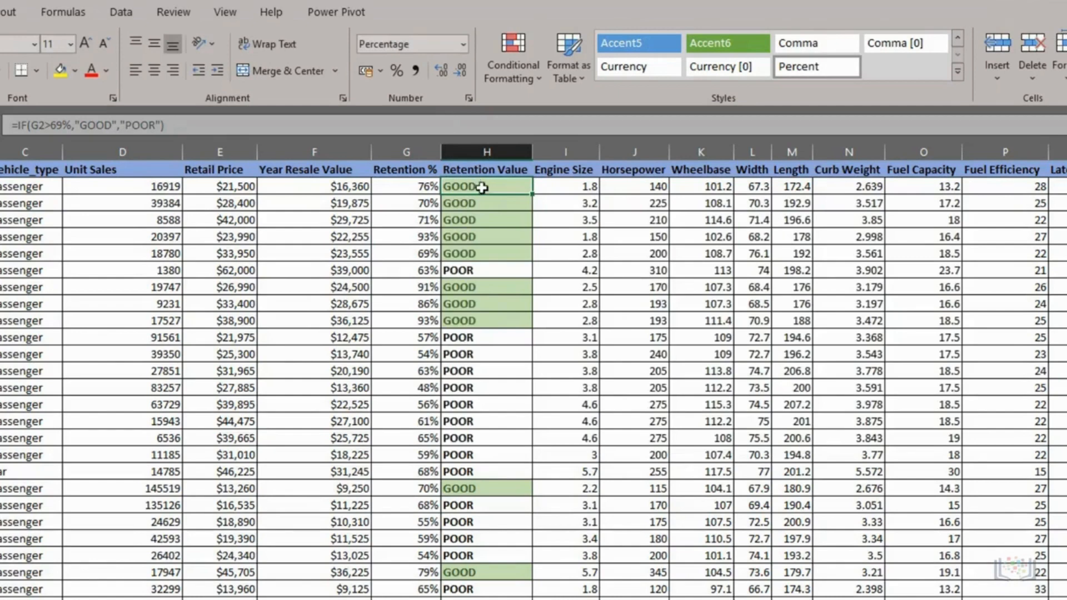
{"action": "double_click", "coordinate": [532, 194]}
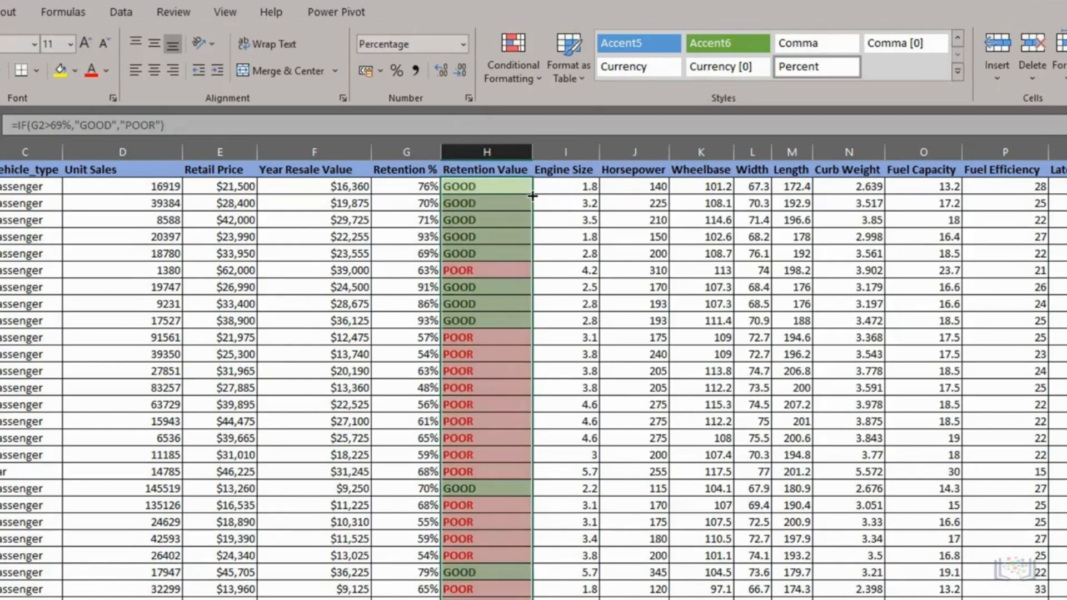
{"action": "left_click", "coordinate": [489, 301]}
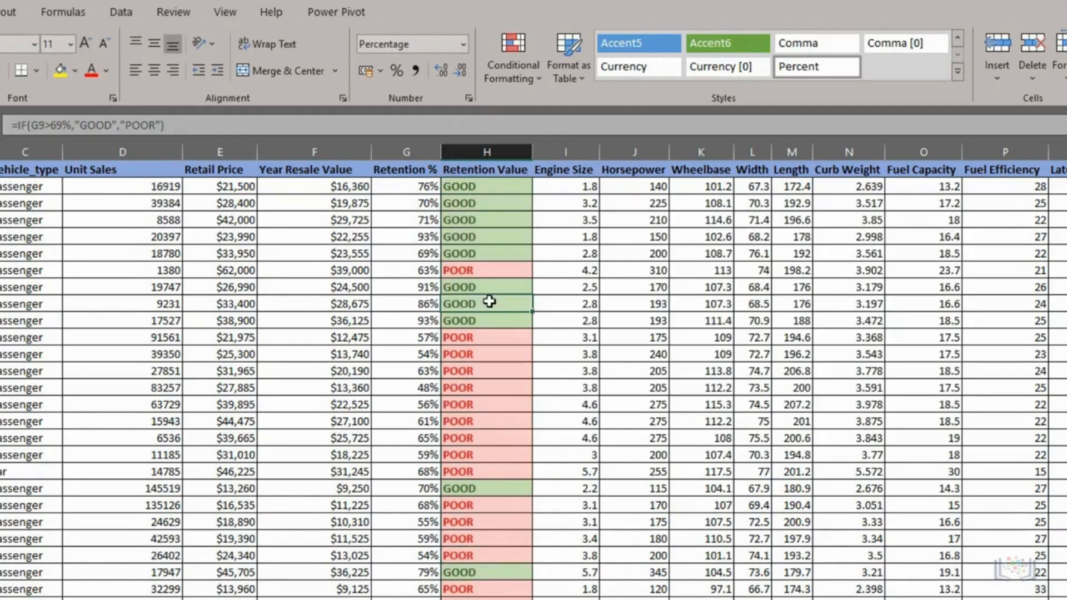
{"action": "left_click", "coordinate": [489, 271]}
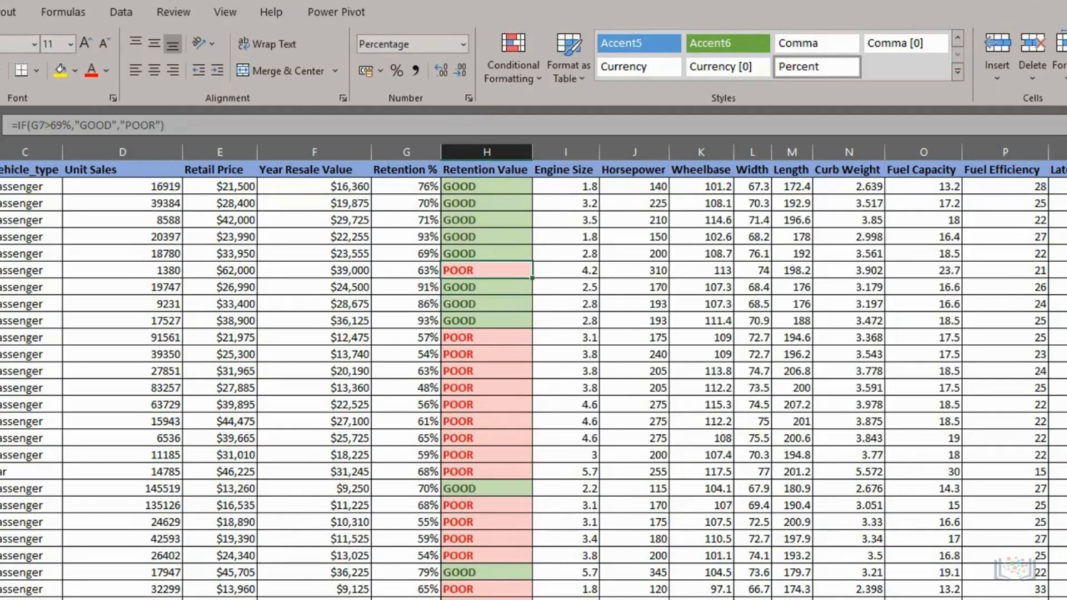
{"action": "left_click", "coordinate": [489, 187]}
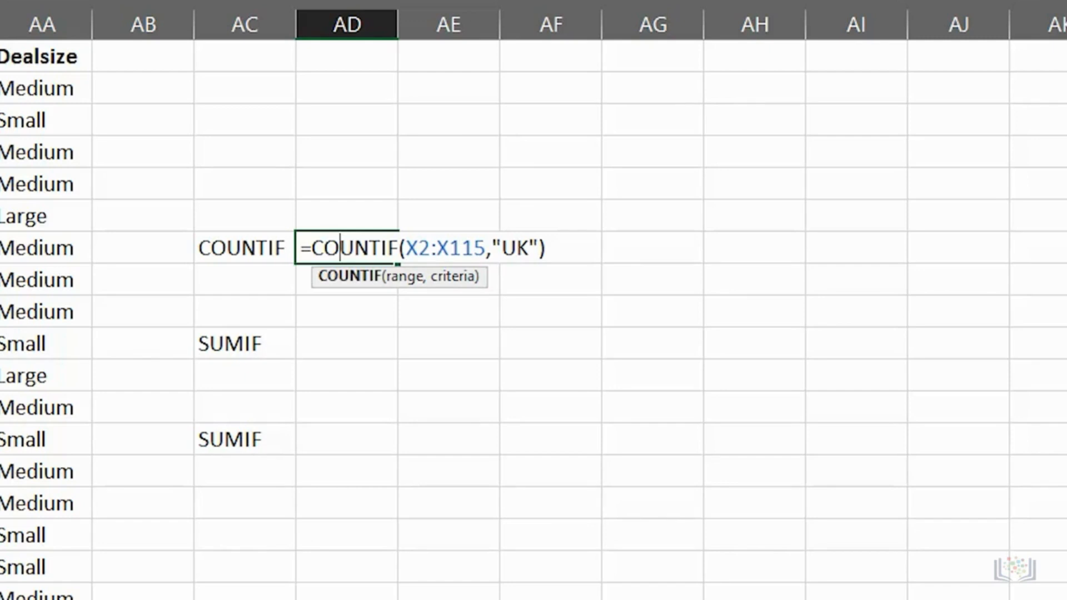
- Change the criterion of the COUNTIF formula in column AD, covering X2:X115, to "france"
{"action": "key", "text": "Return"}
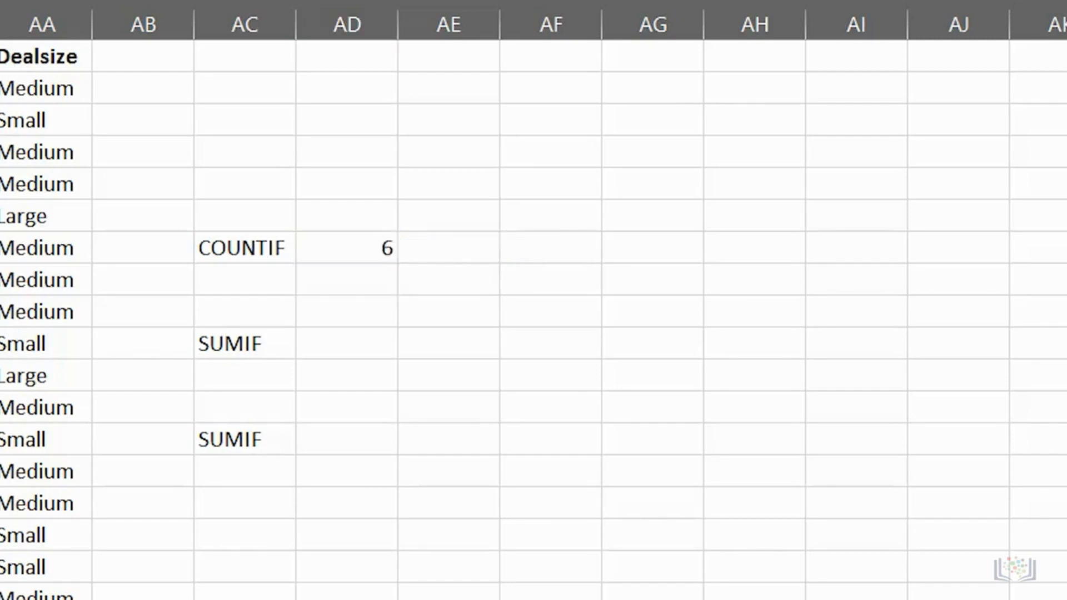
{"action": "double_click", "coordinate": [350, 248]}
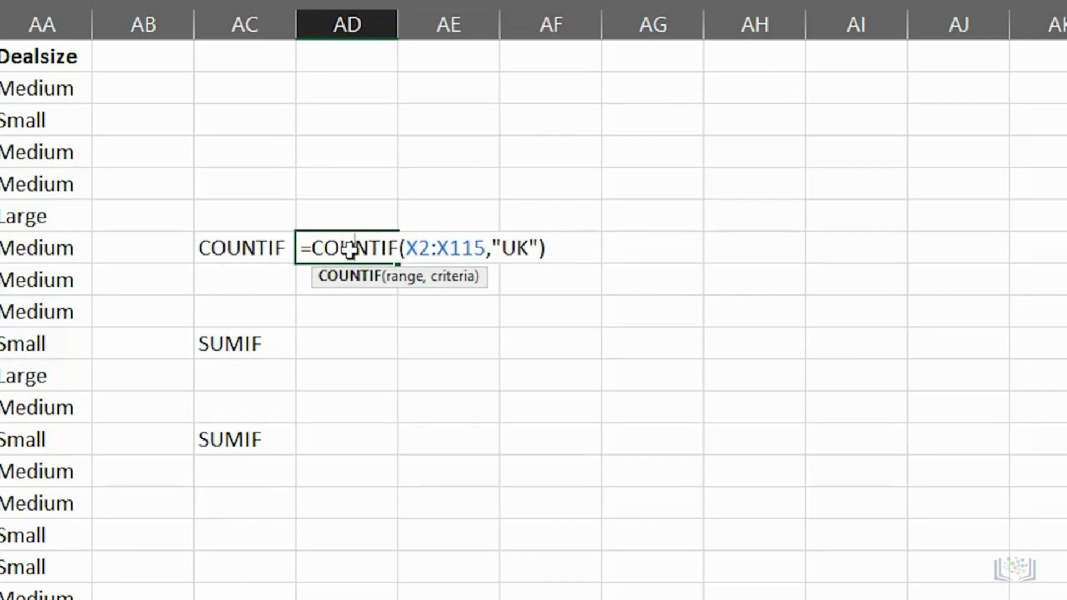
{"action": "left_click", "coordinate": [502, 249]}
{"action": "type", "text": "france"}
{"action": "key", "text": "Delete"}
{"action": "key", "text": "Delete"}
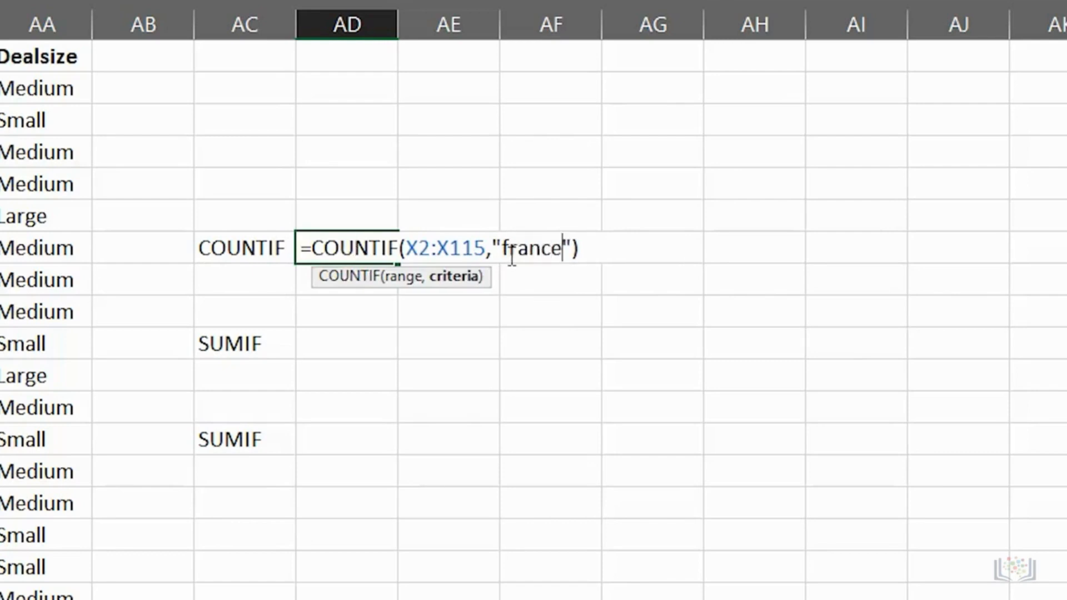
{"action": "key", "text": "Return"}
{"action": "key", "text": "Down"}
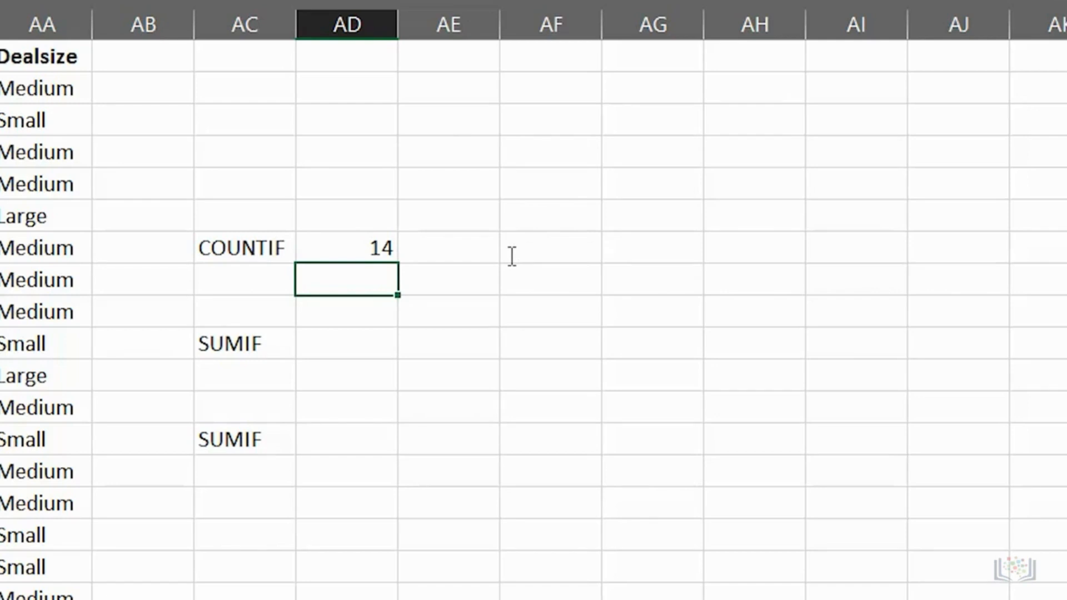
- Set the criterion of the COUNTIF formula beside the COUNTIF label to "usa"
{"action": "double_click", "coordinate": [364, 249]}
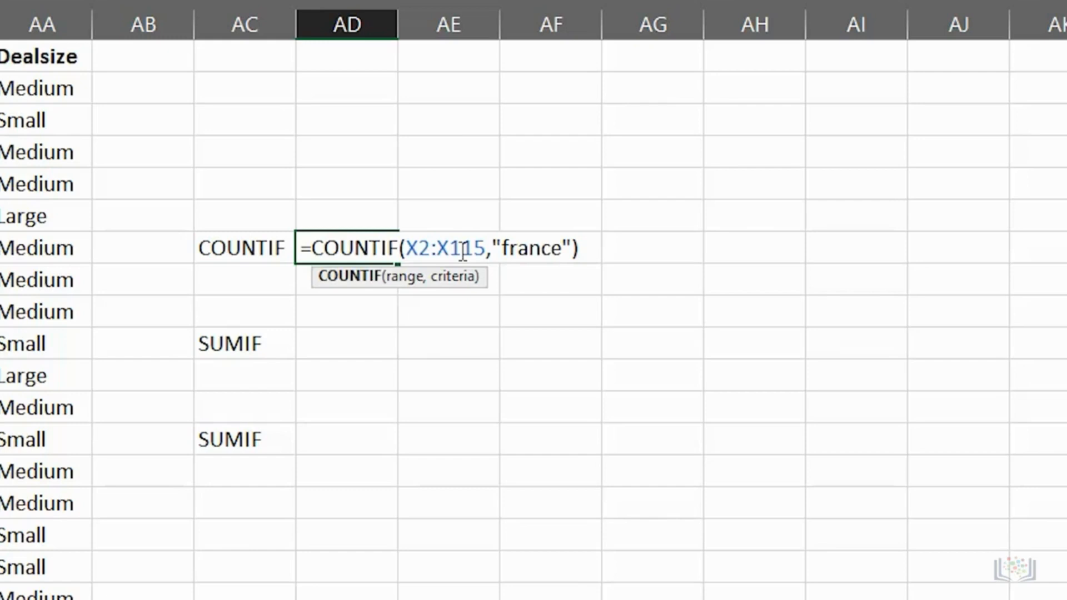
{"action": "left_click", "coordinate": [503, 250]}
{"action": "type", "text": "usa"}
{"action": "key", "text": "Delete"}
{"action": "key", "text": "Delete"}
{"action": "key", "text": "Delete"}
{"action": "key", "text": "Delete"}
{"action": "key", "text": "Delete"}
{"action": "key", "text": "Delete"}
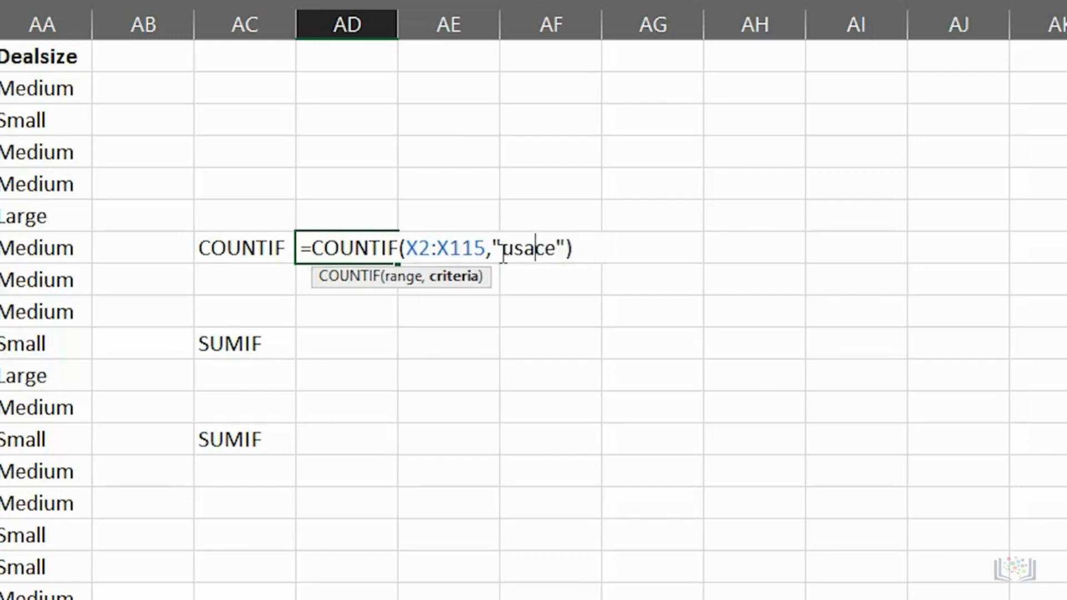
{"action": "key", "text": "Return"}
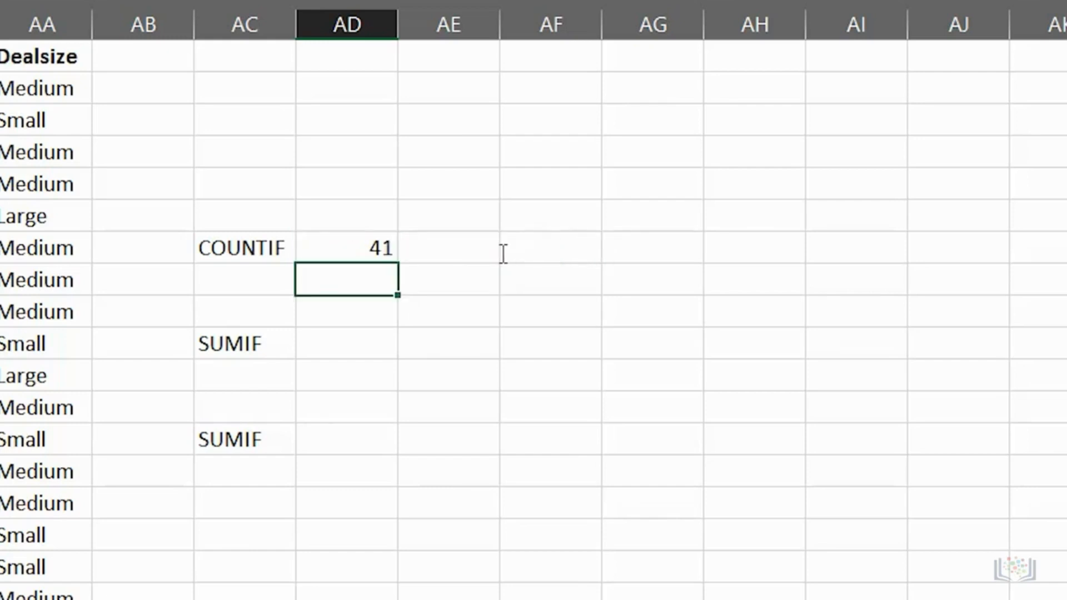